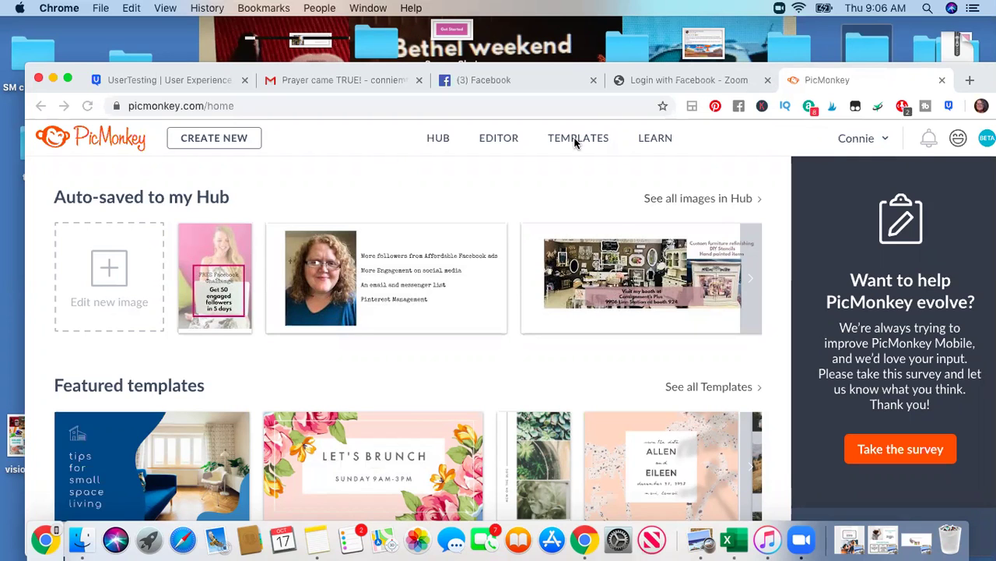
Create a blank Facebook Page Cover canvas from the blank canvas templates, keeping the default image name and the Unsorted folder.
{"action": "left_click", "coordinate": [576, 140]}
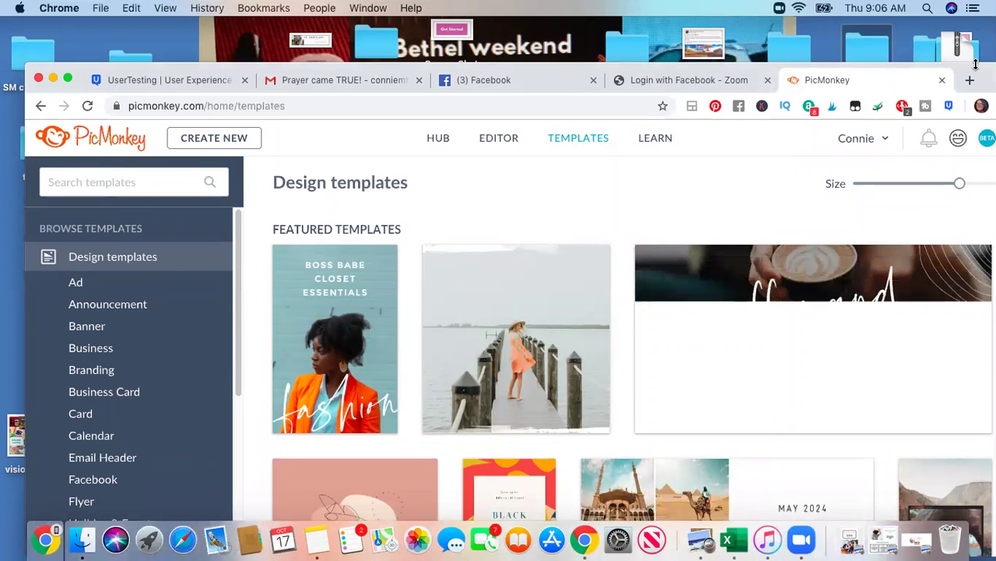
{"action": "left_click_drag", "start_coordinate": [513, 69], "coordinate": [501, 32]}
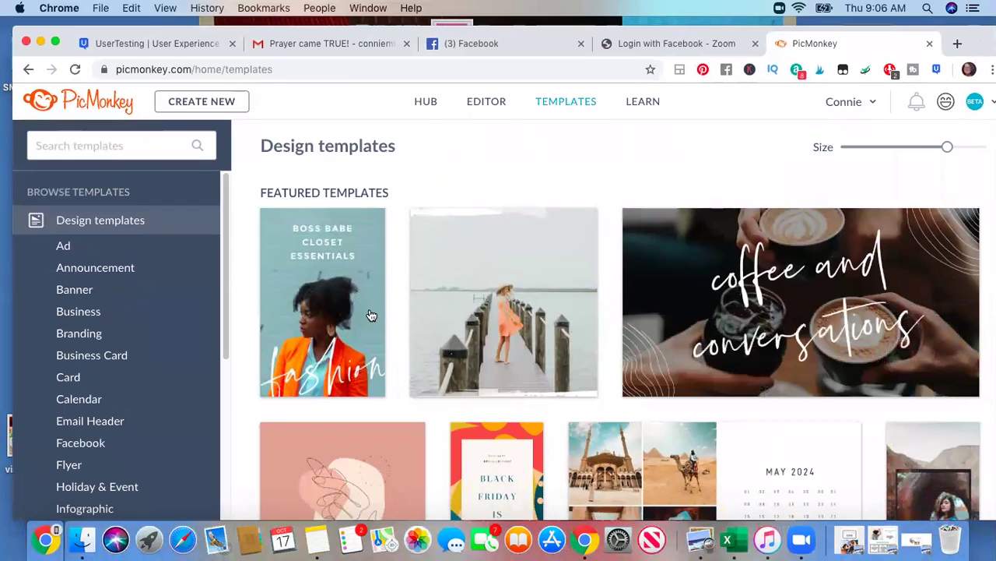
{"action": "left_click_drag", "start_coordinate": [227, 278], "coordinate": [195, 479]}
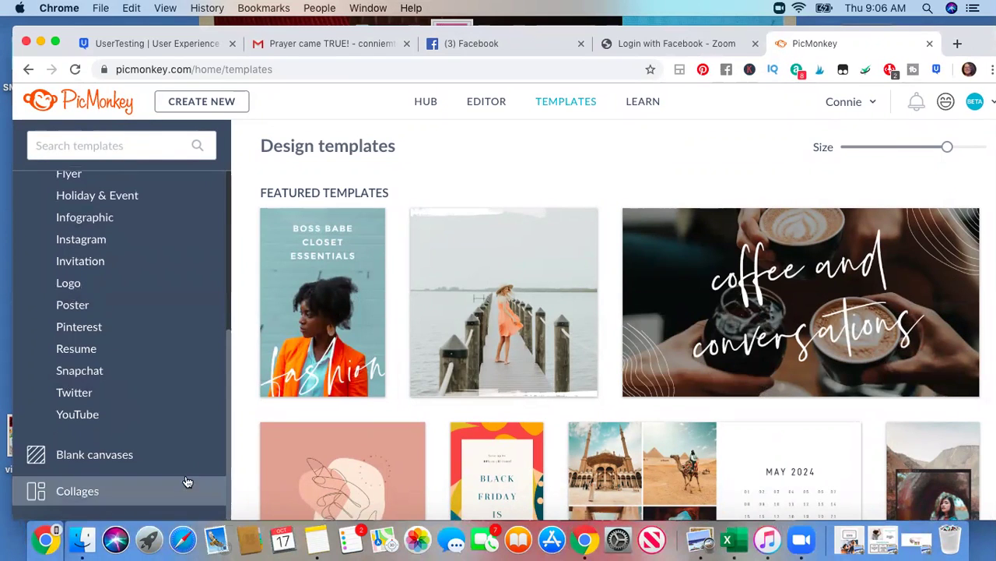
{"action": "left_click", "coordinate": [153, 454]}
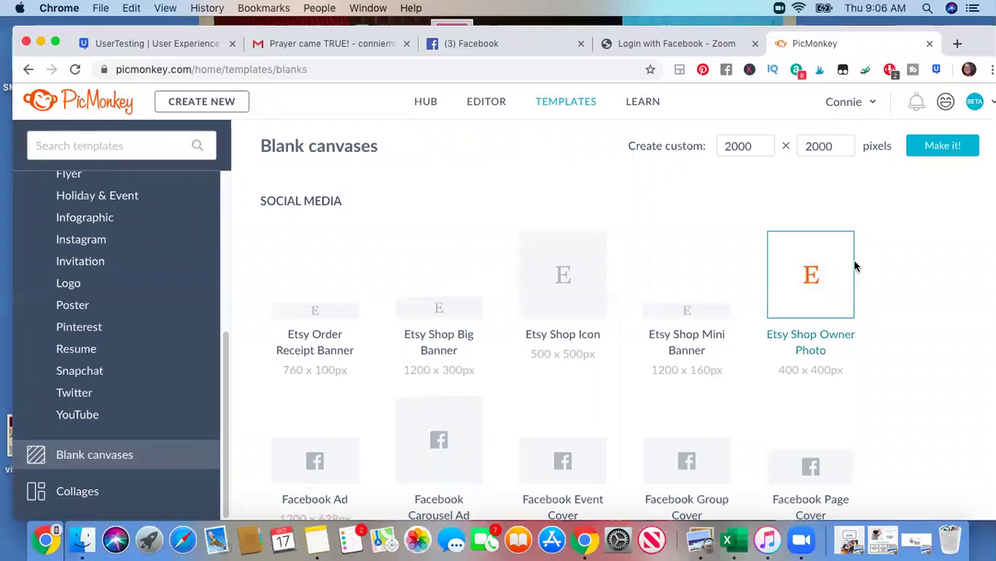
{"action": "left_click", "coordinate": [799, 467]}
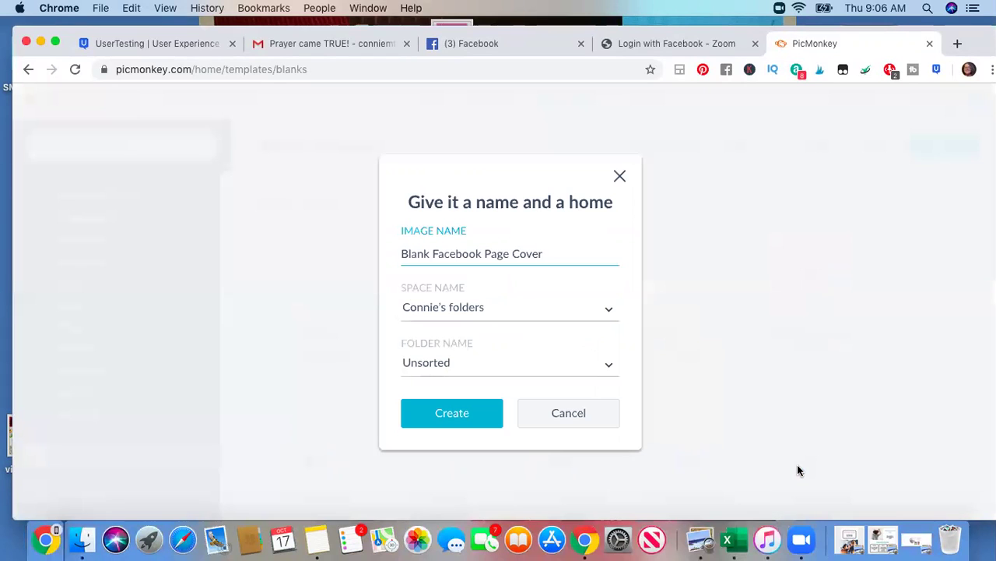
{"action": "left_click", "coordinate": [460, 413]}
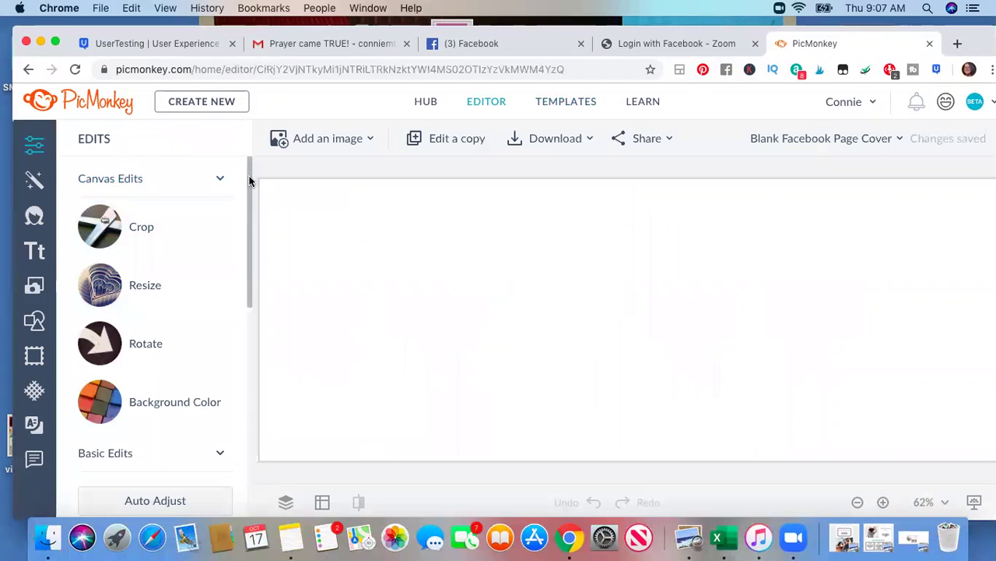
Add the furniture shop photo, the "Screen Shot 2019-10...0.08 PM" file on the computer's Desktop, to the canvas.
{"action": "left_click", "coordinate": [323, 143]}
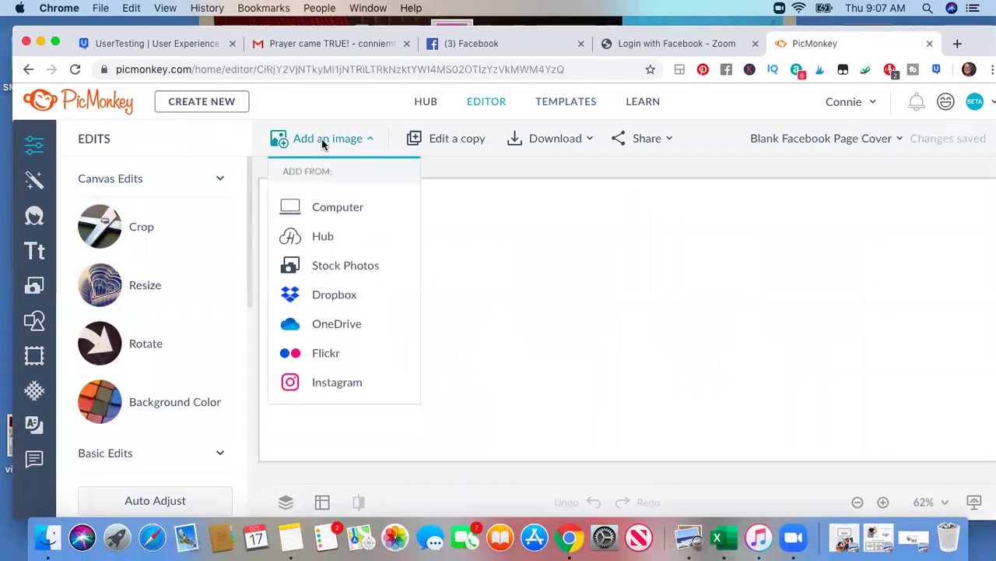
{"action": "left_click", "coordinate": [327, 213]}
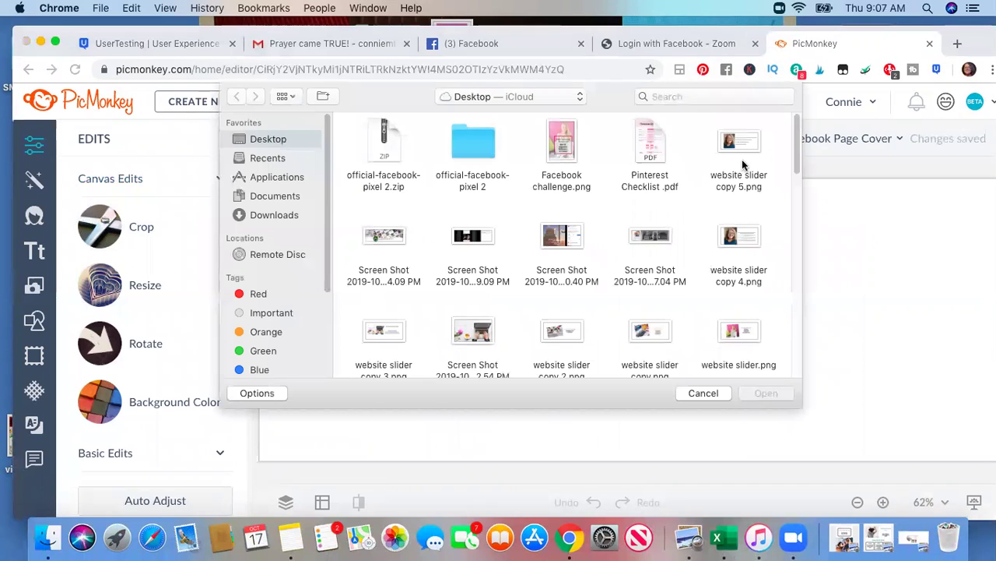
{"action": "left_click_drag", "start_coordinate": [796, 164], "coordinate": [792, 203]}
{"action": "left_click", "coordinate": [563, 218]}
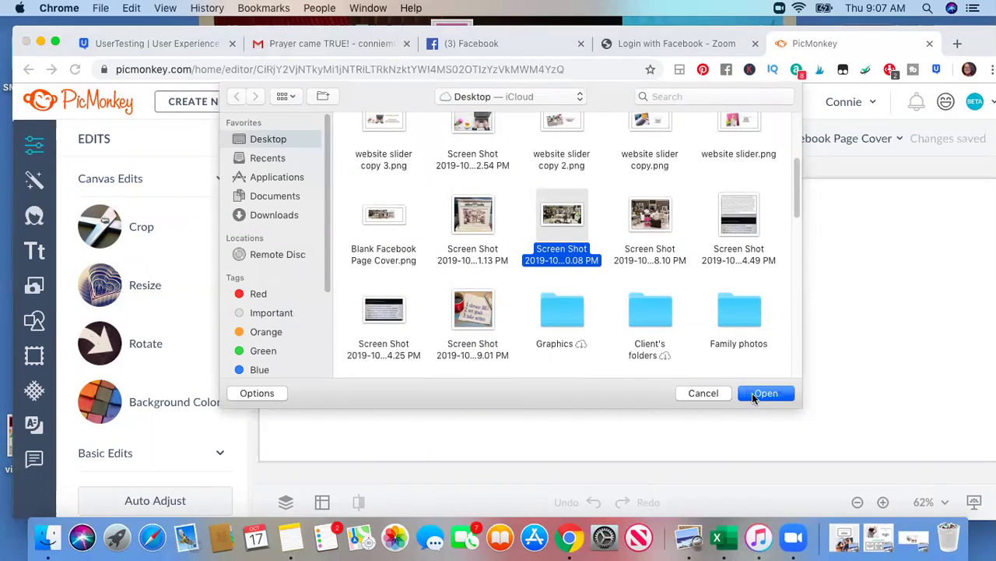
{"action": "left_click", "coordinate": [758, 394]}
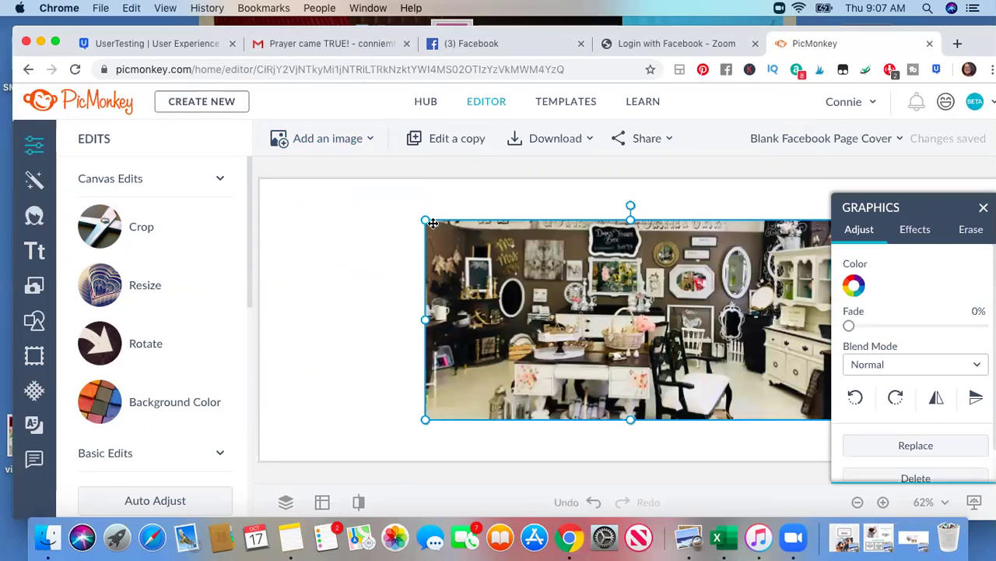
Enlarge, reposition and widen the shop photo so it spans the canvas height and most of its width.
{"action": "left_click_drag", "start_coordinate": [425, 221], "coordinate": [282, 205]}
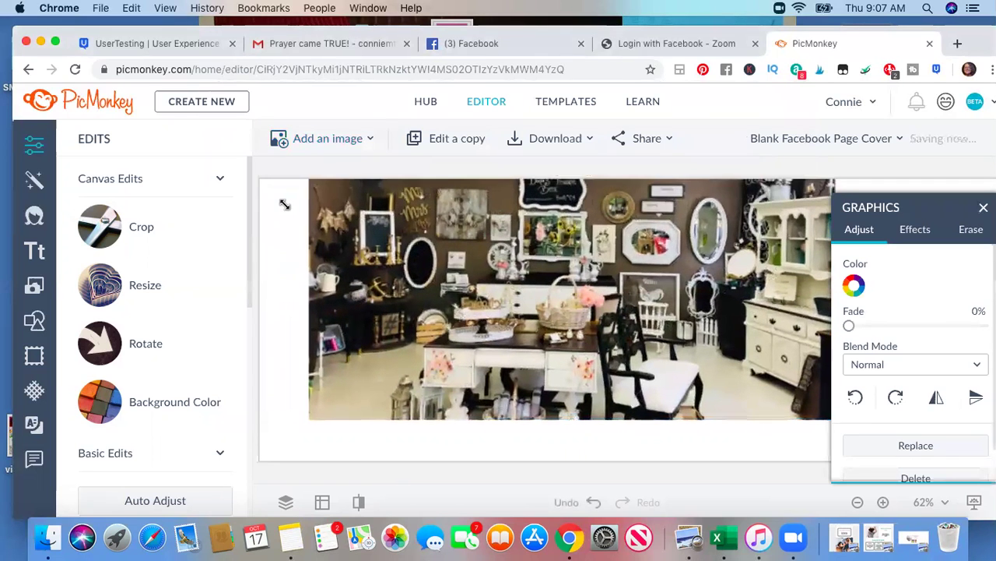
{"action": "left_click_drag", "start_coordinate": [446, 297], "coordinate": [461, 330]}
{"action": "left_click_drag", "start_coordinate": [875, 183], "coordinate": [933, 157]}
{"action": "left_click_drag", "start_coordinate": [764, 268], "coordinate": [781, 288]}
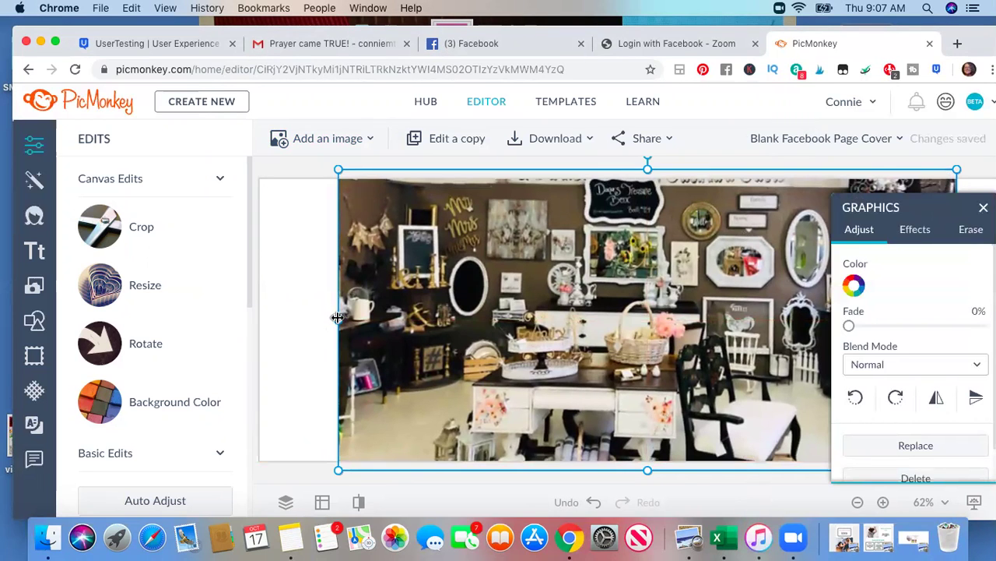
{"action": "left_click_drag", "start_coordinate": [337, 317], "coordinate": [304, 317]}
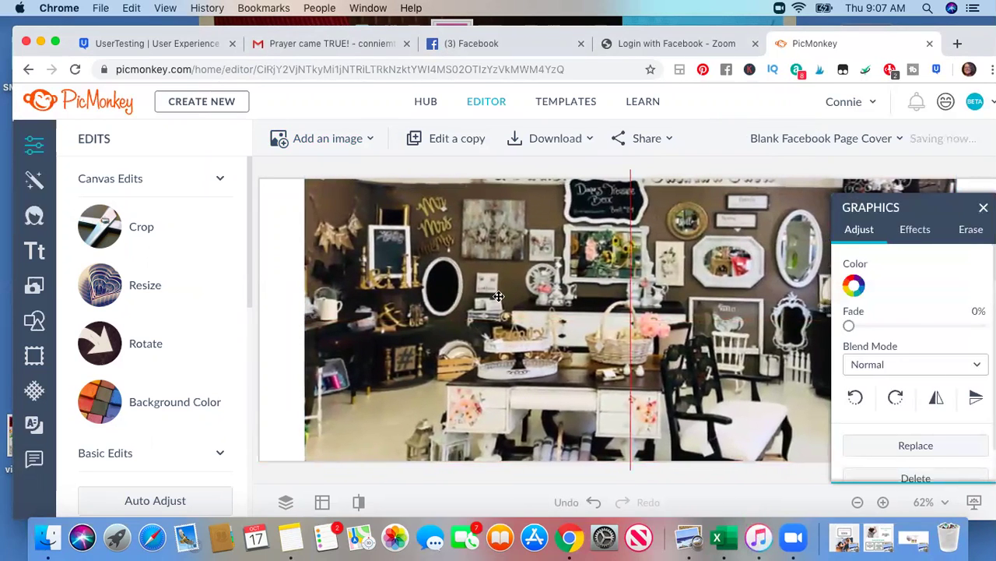
{"action": "left_click_drag", "start_coordinate": [925, 206], "coordinate": [163, 208]}
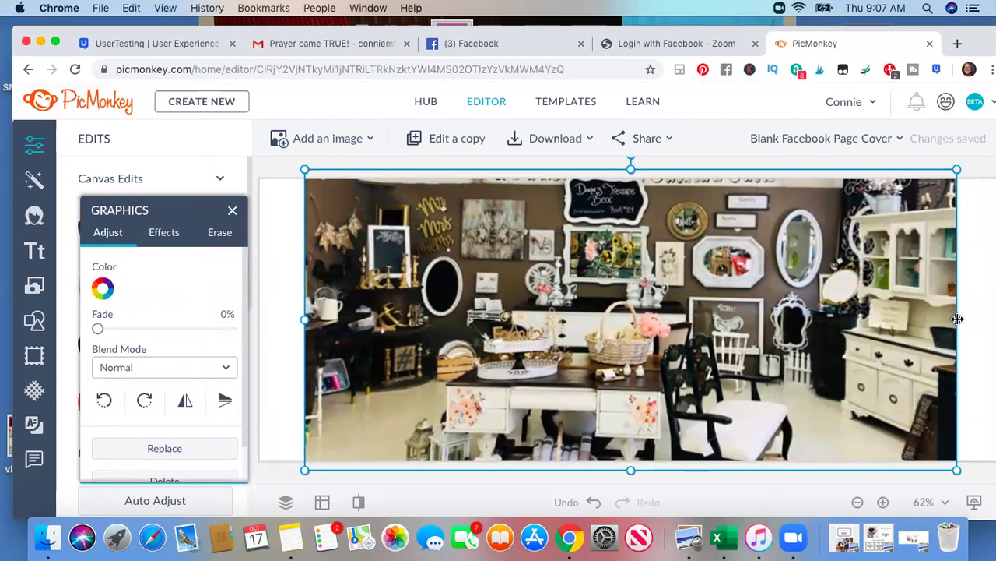
{"action": "left_click_drag", "start_coordinate": [964, 318], "coordinate": [975, 315]}
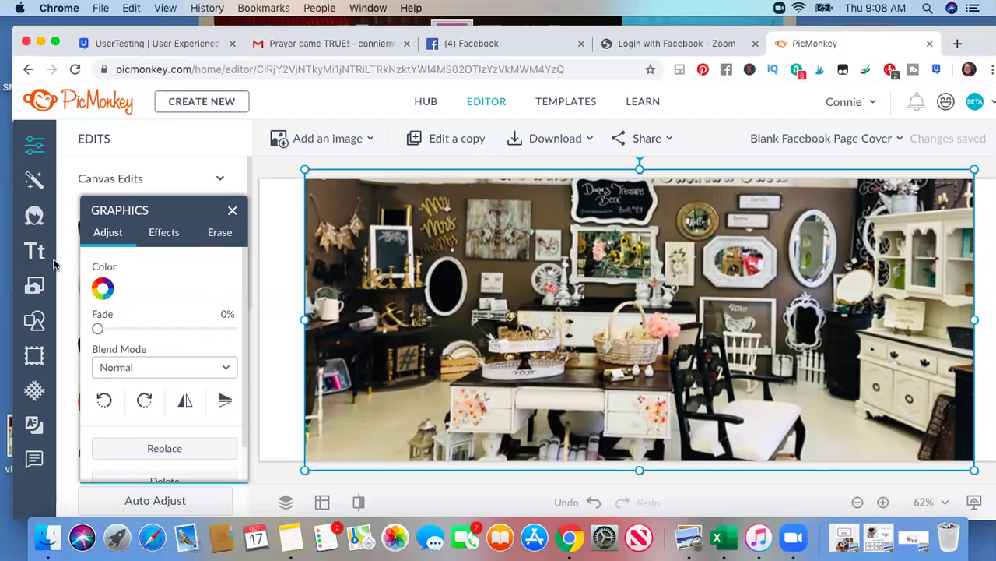
Add a solid rectangle from the basic shapes and stretch it into a wide, shallow band across the middle of the photo.
{"action": "left_click", "coordinate": [34, 323]}
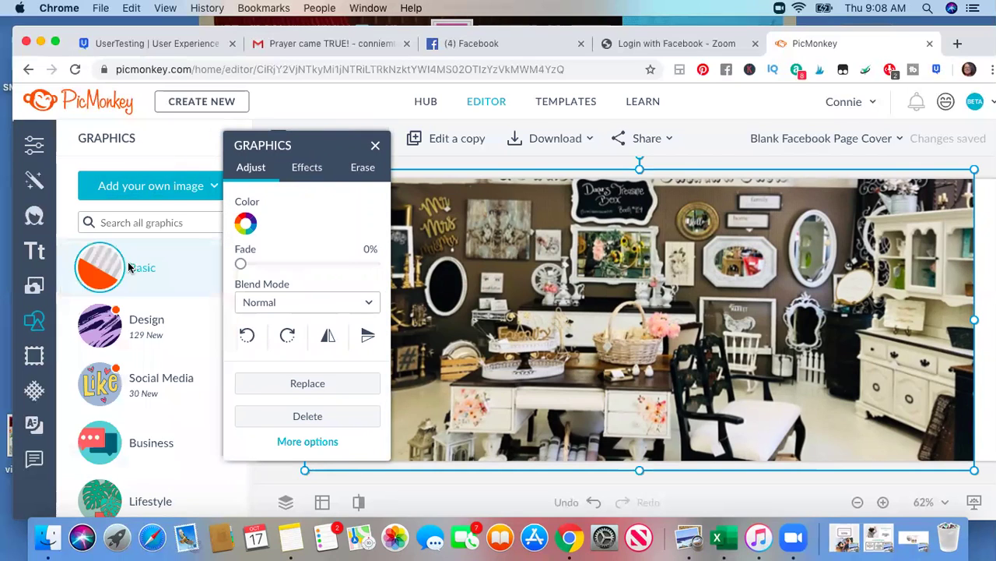
{"action": "left_click", "coordinate": [124, 268]}
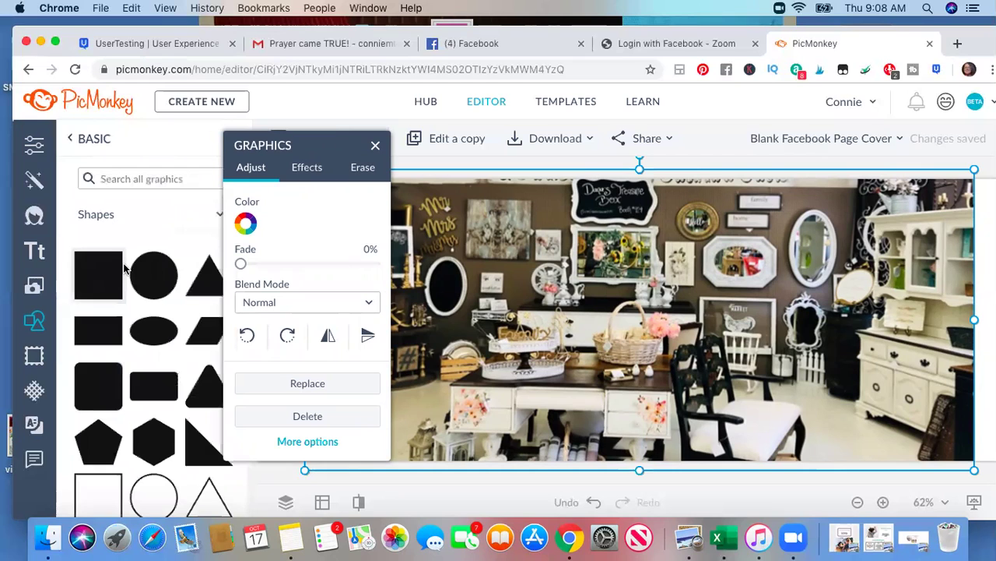
{"action": "left_click", "coordinate": [102, 329]}
{"action": "left_click_drag", "start_coordinate": [549, 319], "coordinate": [386, 334]}
{"action": "left_click_drag", "start_coordinate": [711, 321], "coordinate": [928, 292]}
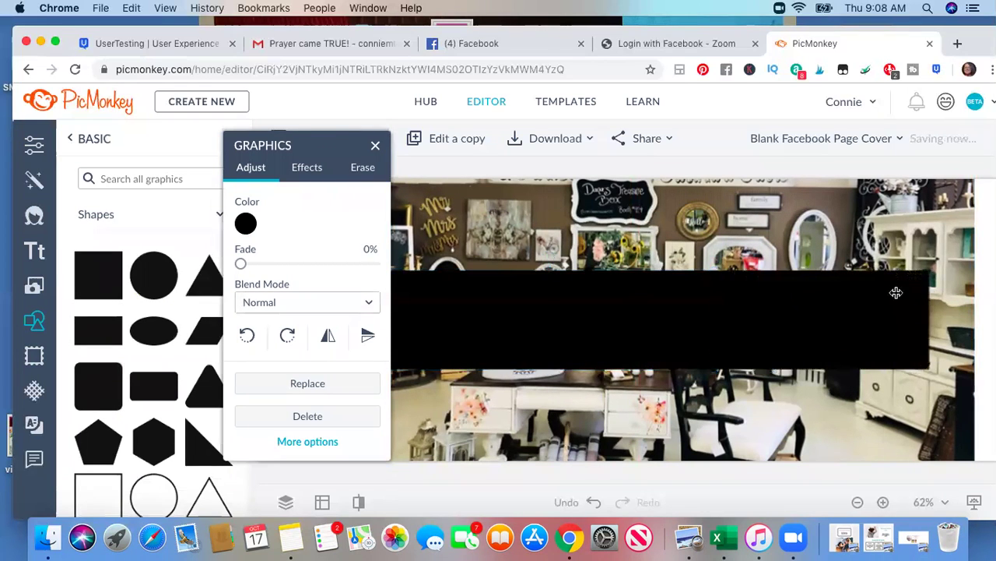
{"action": "left_click_drag", "start_coordinate": [659, 268], "coordinate": [649, 335]}
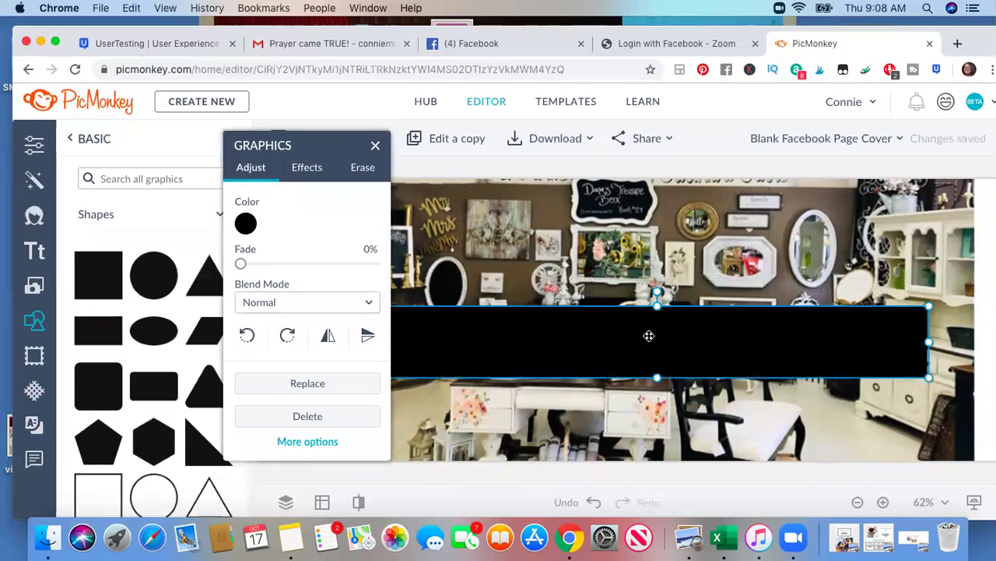
Recolor the rectangle band to #b9766e by sampling a pink flower in the photo, and set its fade to 30%.
{"action": "left_click", "coordinate": [246, 224]}
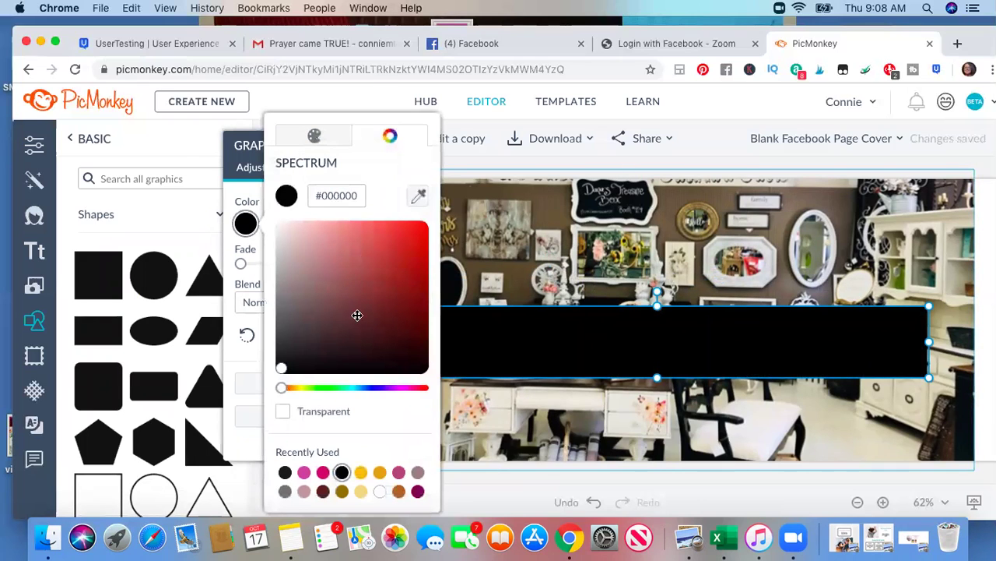
{"action": "left_click", "coordinate": [304, 473]}
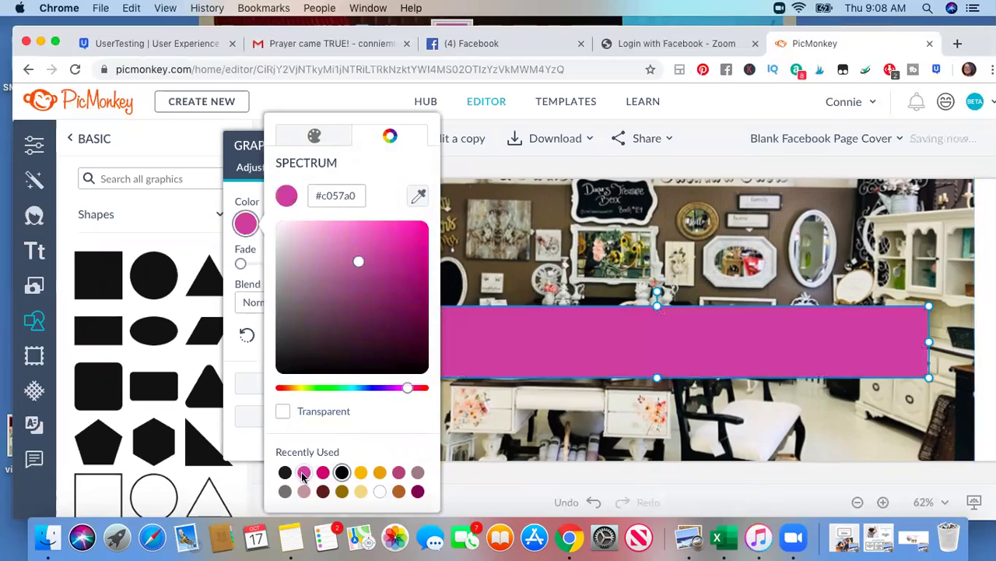
{"action": "key", "text": "super+z"}
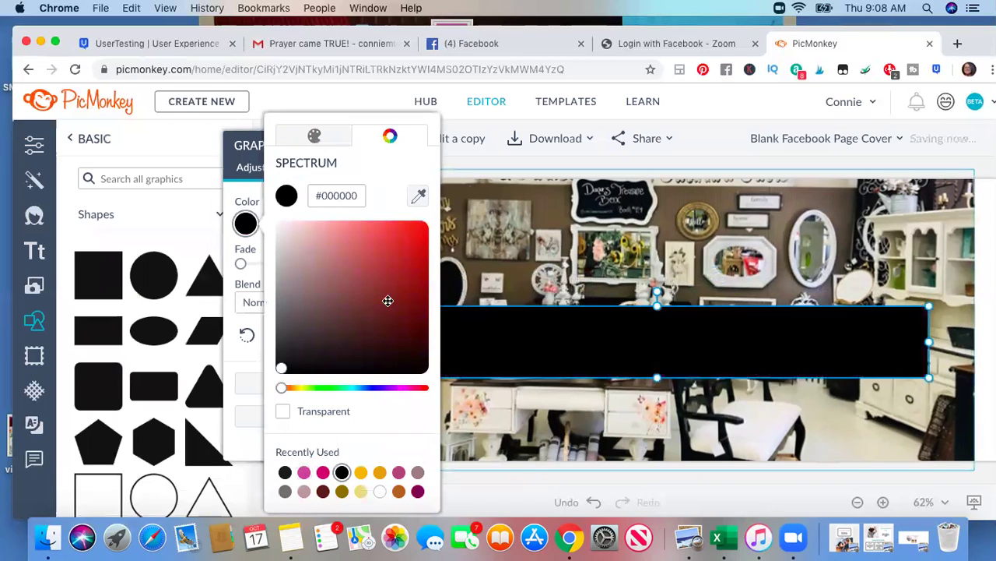
{"action": "left_click", "coordinate": [419, 195]}
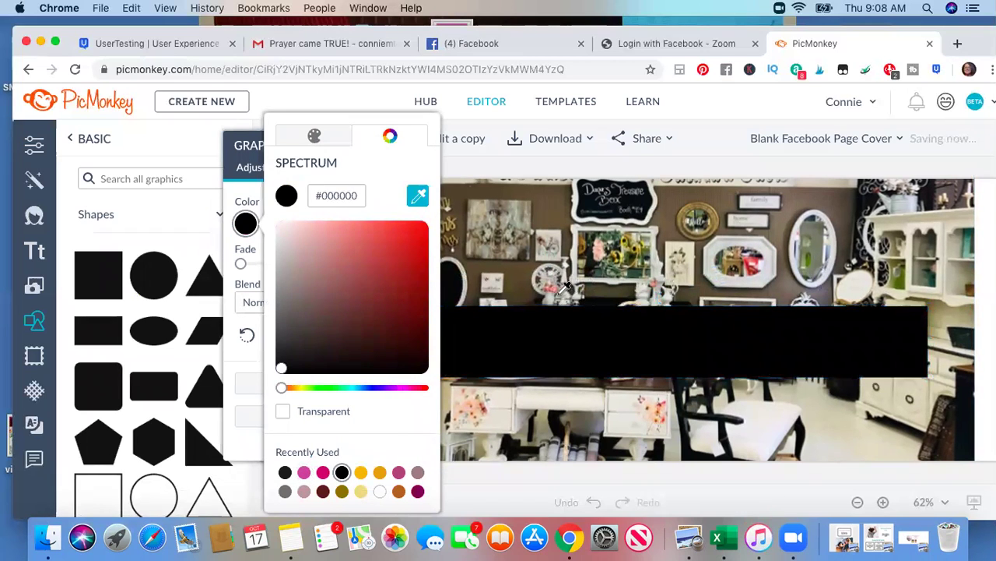
{"action": "left_click", "coordinate": [556, 283]}
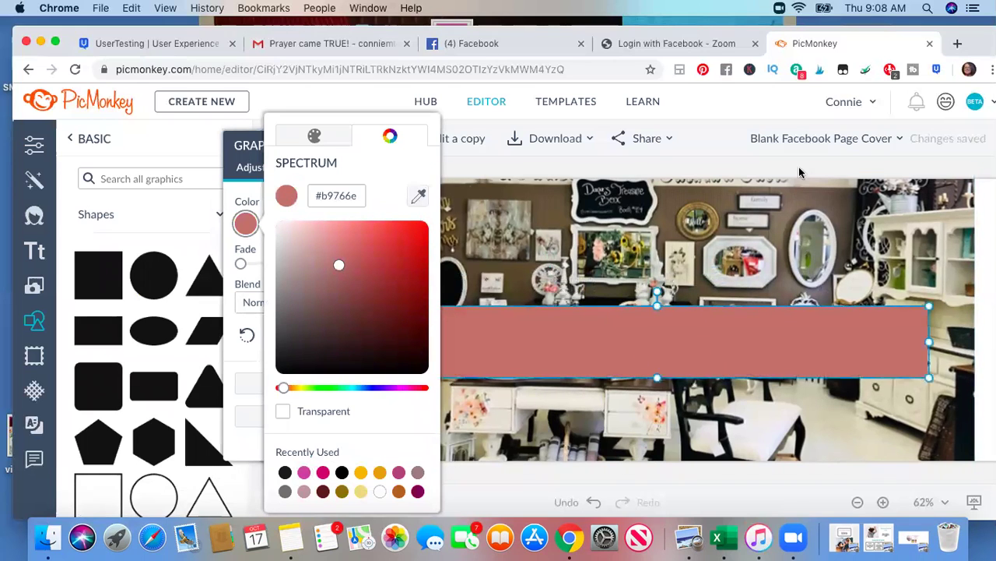
{"action": "left_click", "coordinate": [658, 306]}
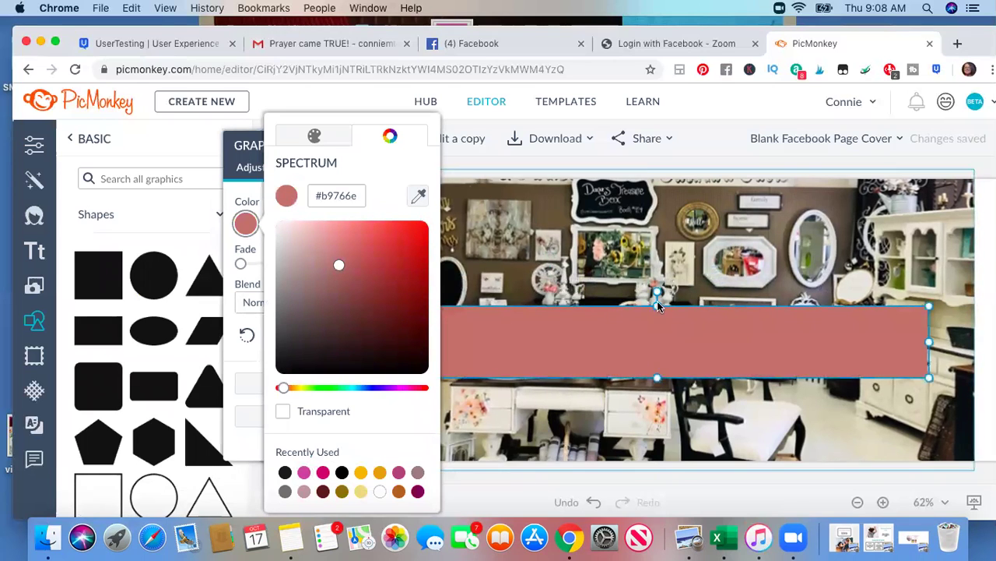
{"action": "left_click", "coordinate": [457, 162]}
{"action": "left_click_drag", "start_coordinate": [240, 263], "coordinate": [264, 265]}
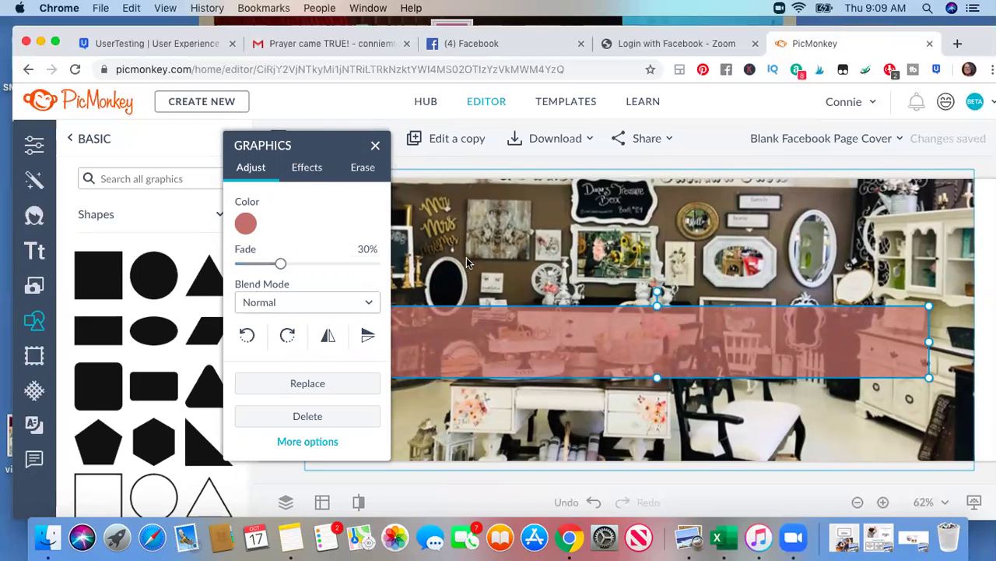
{"action": "left_click", "coordinate": [467, 263]}
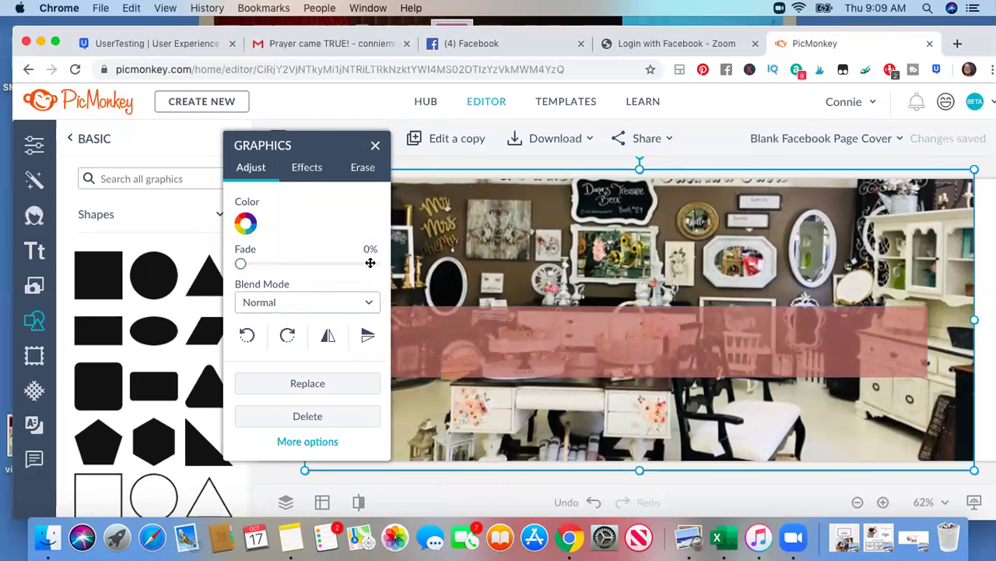
Add a text box over the band and set its font to League Spartan.
{"action": "left_click", "coordinate": [36, 256]}
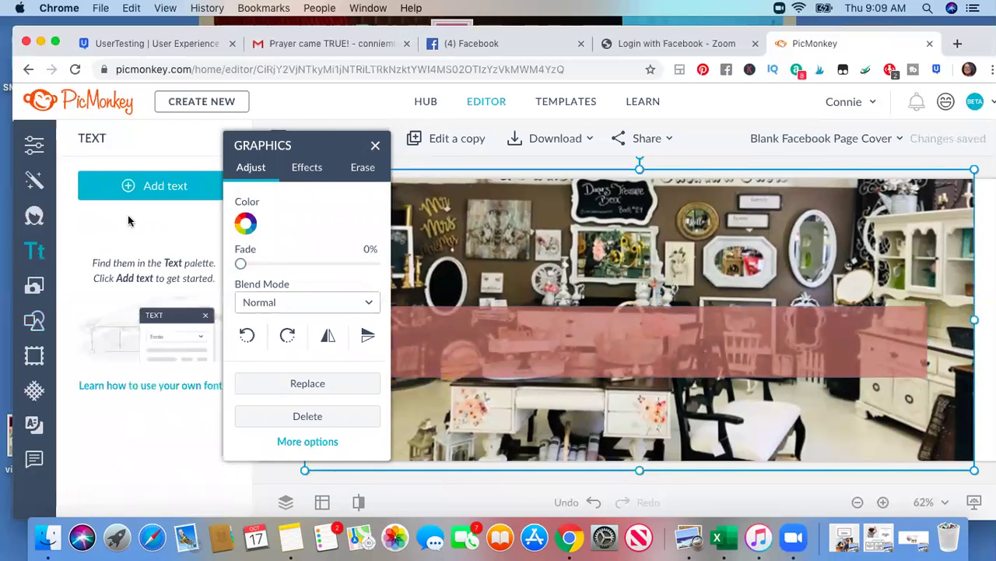
{"action": "left_click", "coordinate": [167, 195]}
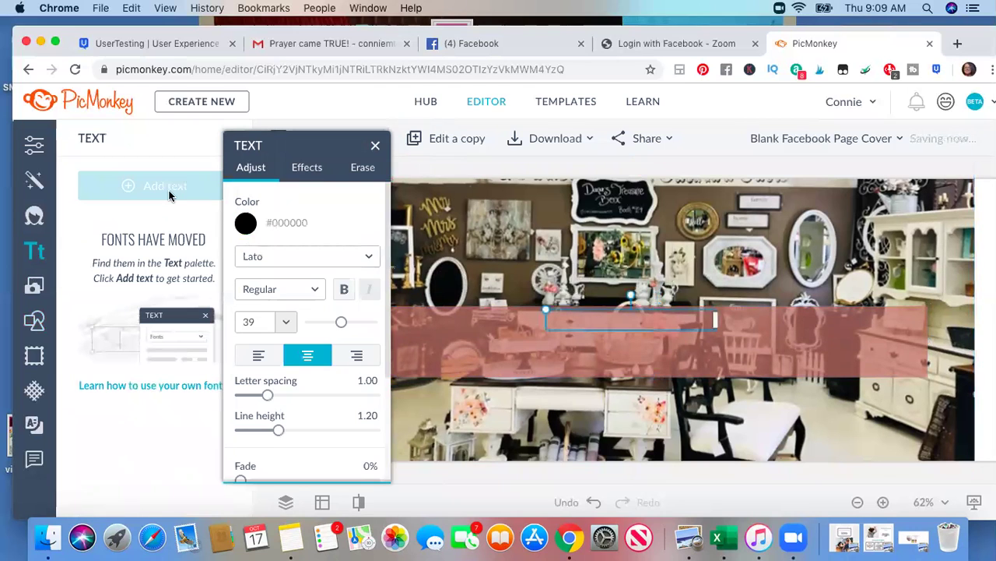
{"action": "left_click", "coordinate": [348, 260]}
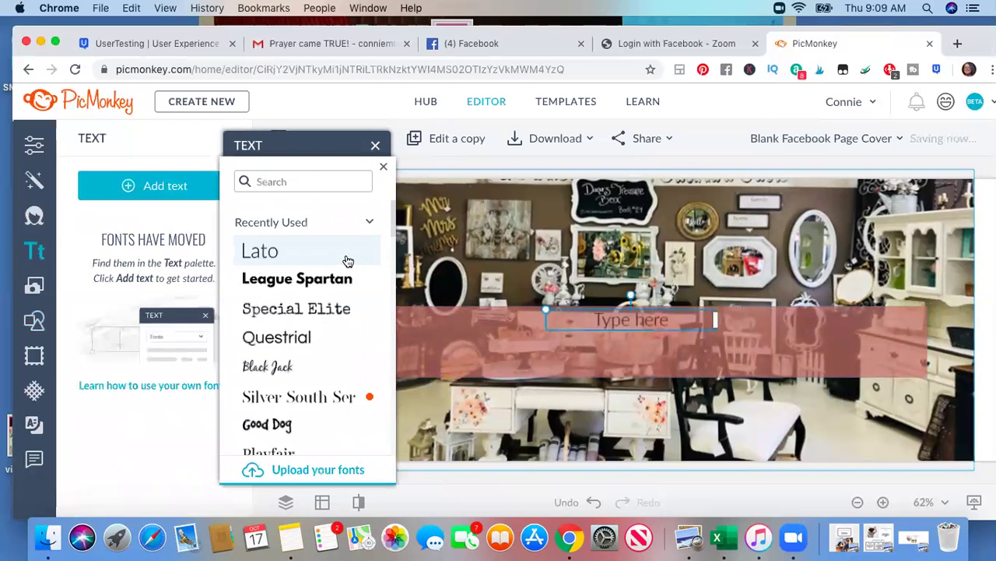
{"action": "left_click", "coordinate": [333, 283]}
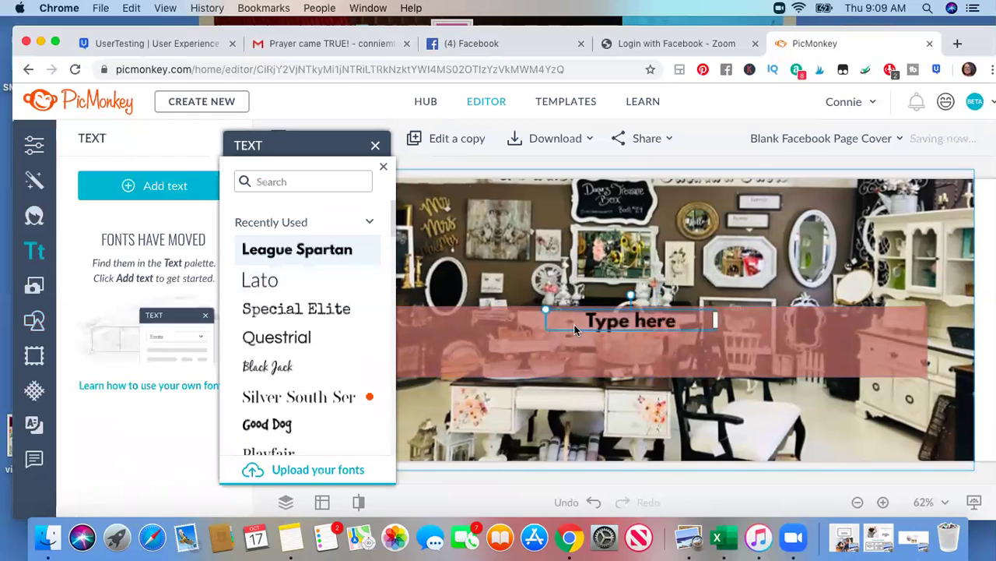
Replace the placeholder in the text box over the band with the shop's street address.
{"action": "left_click", "coordinate": [623, 321]}
{"action": "left_click", "coordinate": [622, 321]}
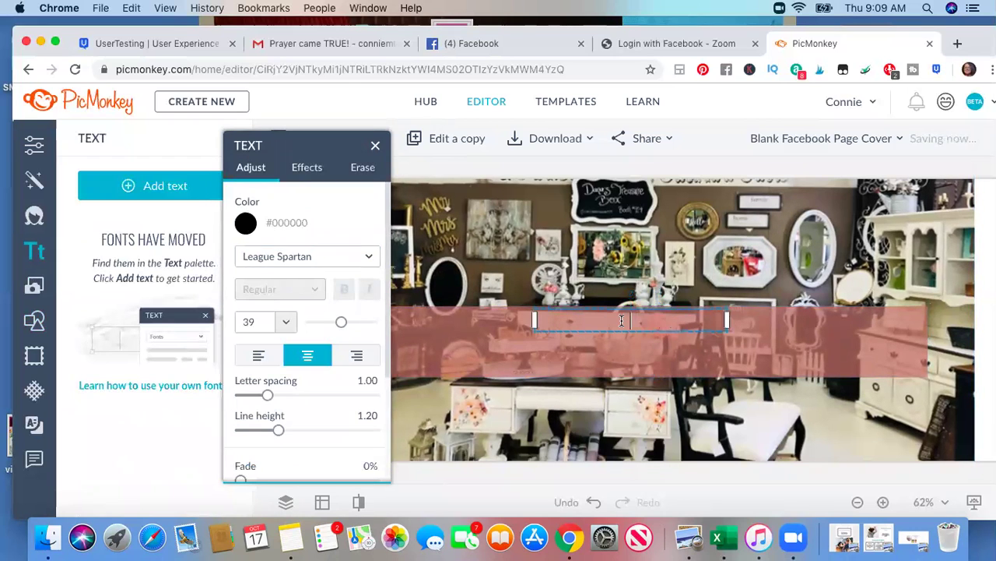
{"action": "type", "text": "D"}
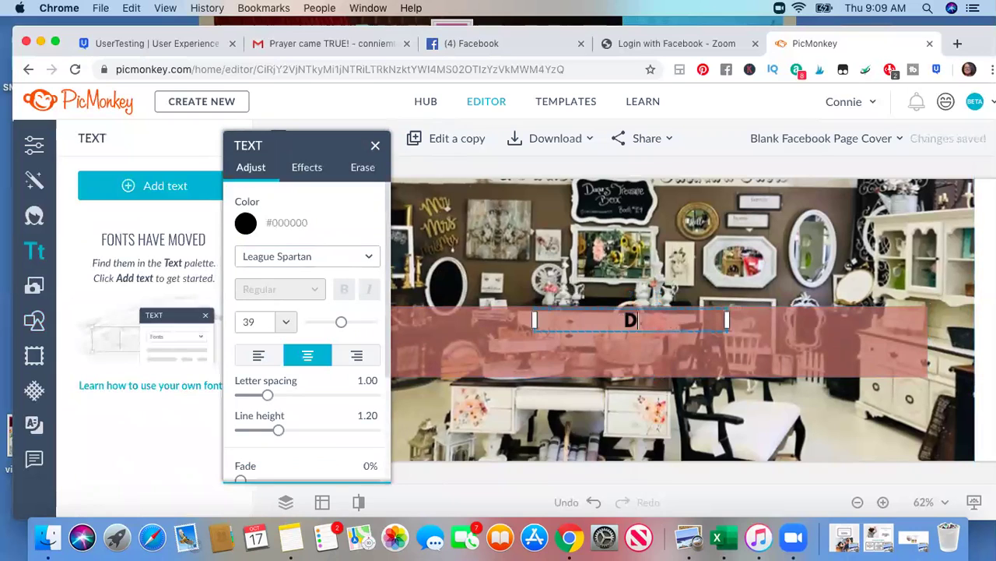
{"action": "key", "text": "BackSpace"}
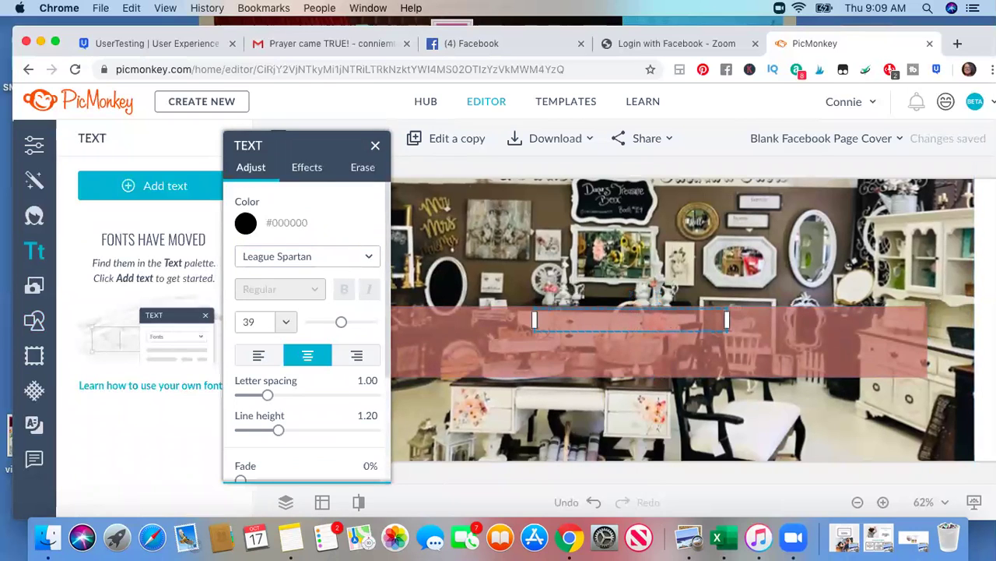
{"action": "type", "text": "1234"}
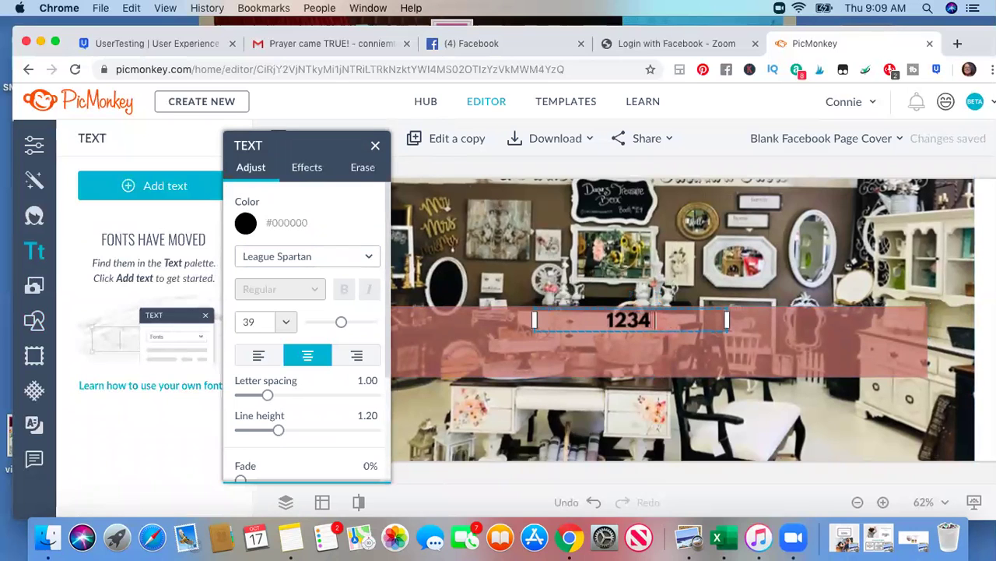
{"action": "type", "text": " R"}
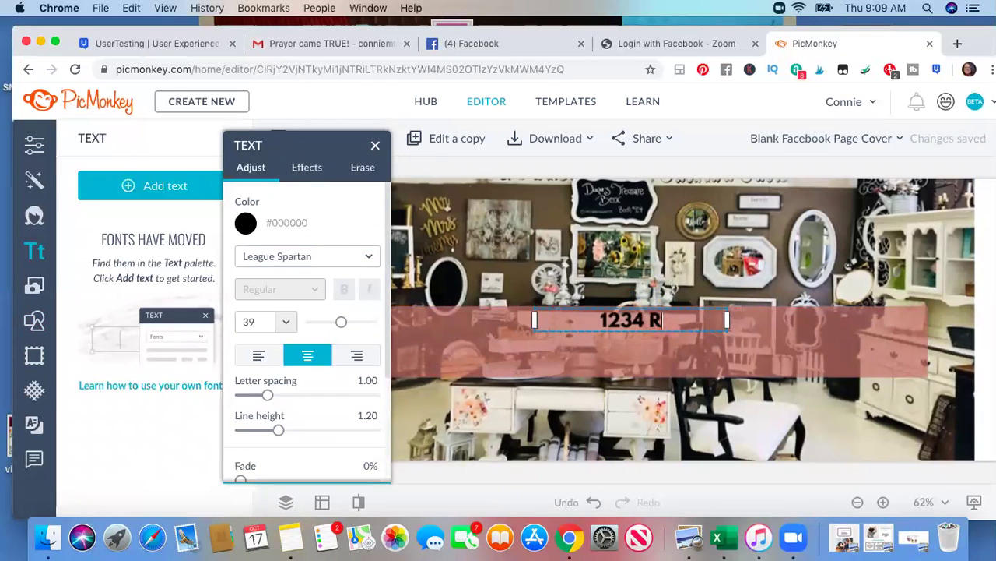
{"action": "type", "text": "ocky "}
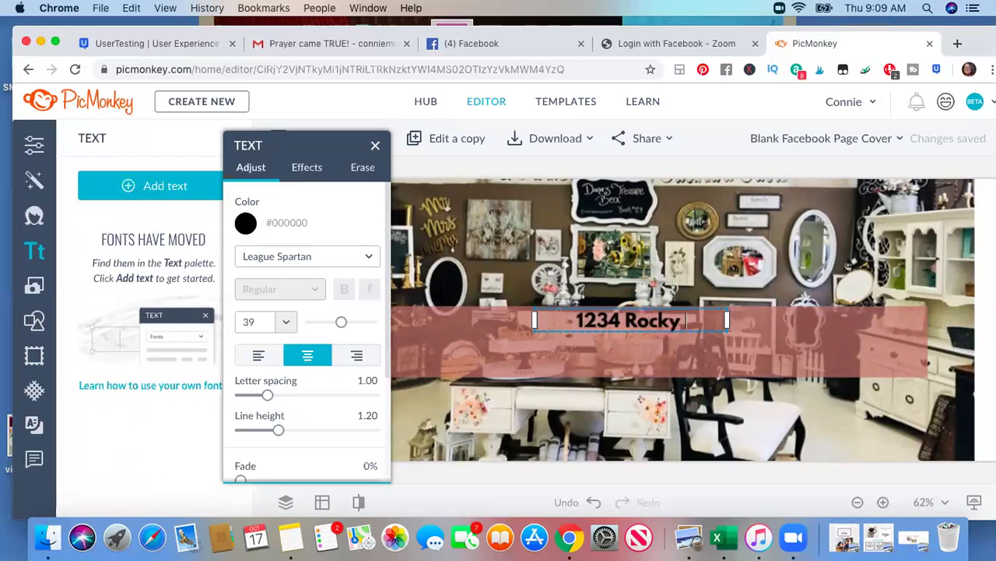
{"action": "type", "text": "Road"}
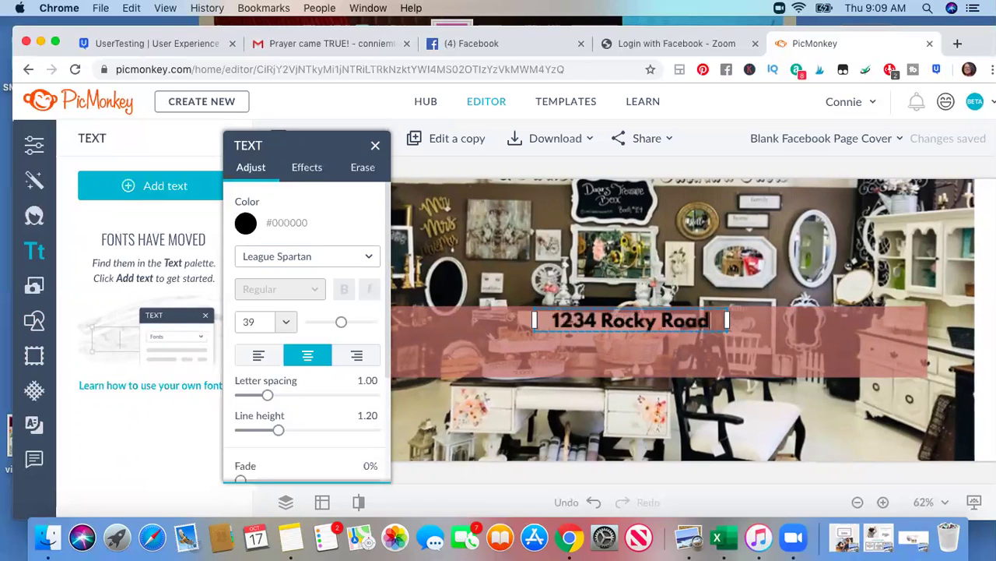
Add the city and state below the street address and start another new line.
{"action": "key", "text": "Return"}
{"action": "type", "text": "Lexington "}
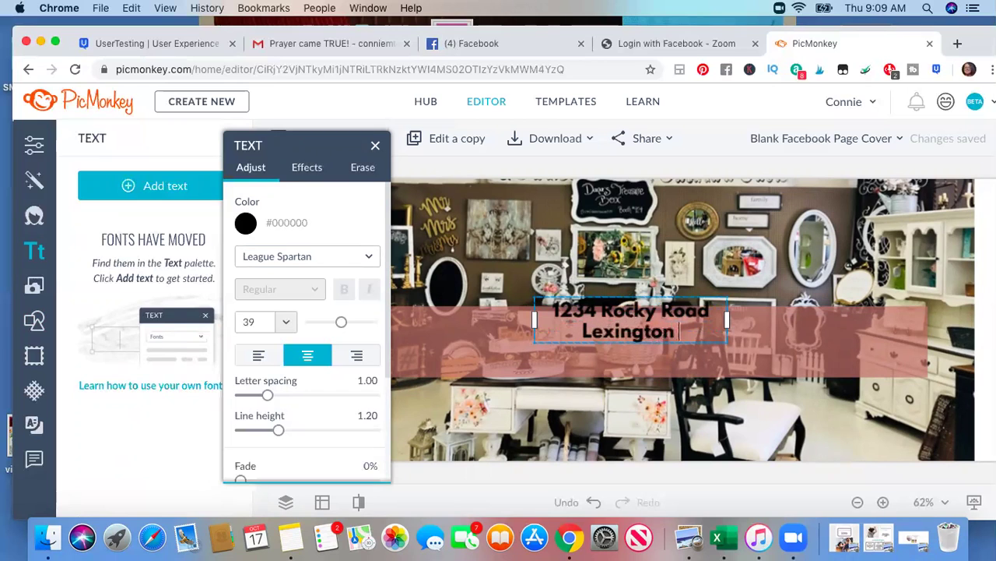
{"action": "type", "text": "Ken"}
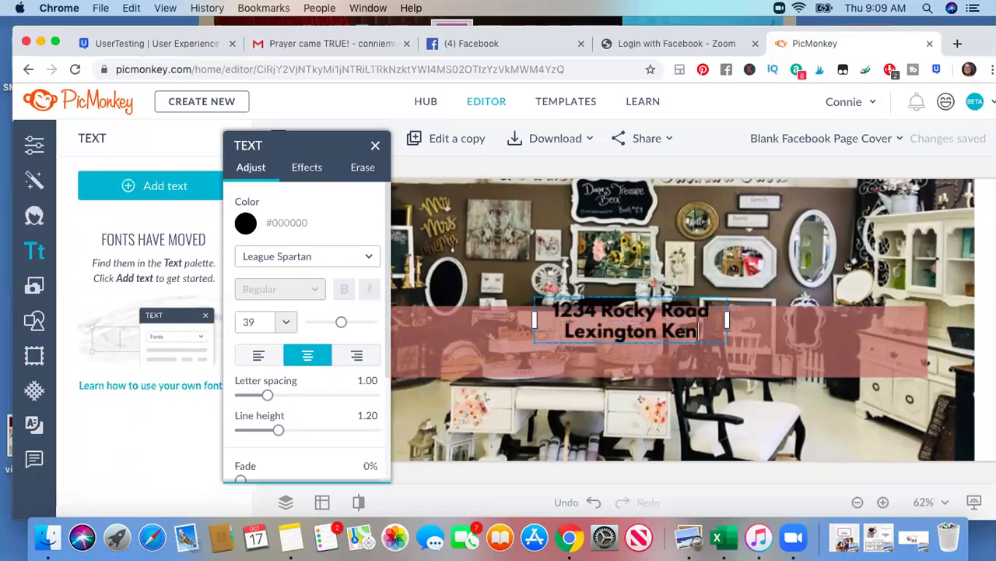
{"action": "type", "text": "tucky"}
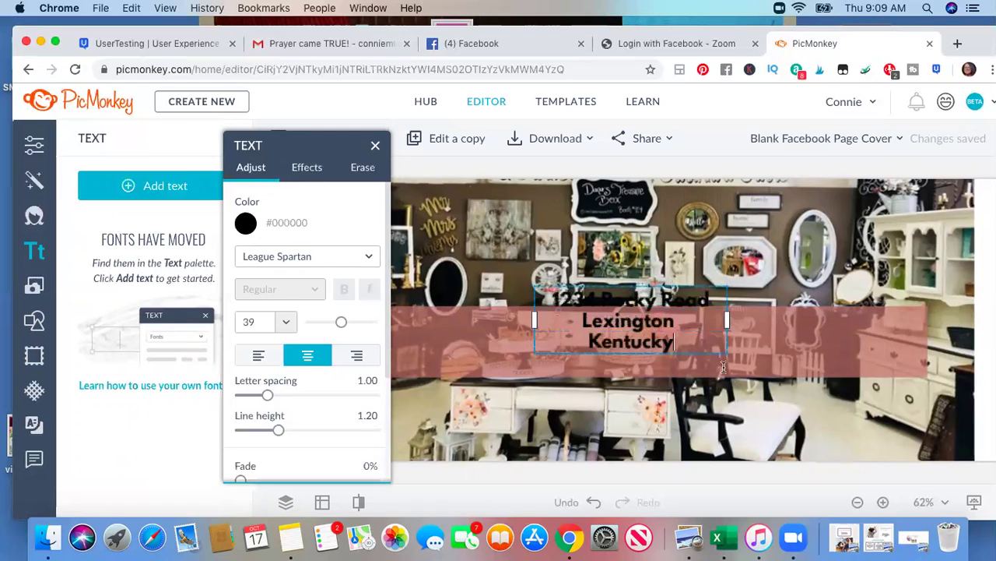
{"action": "key", "text": "Return"}
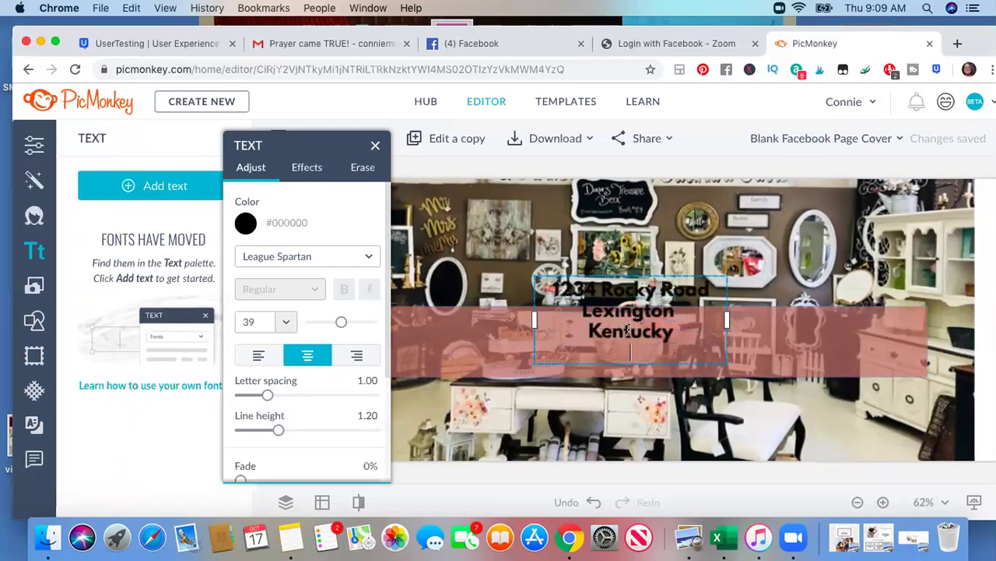
Set the font for the new last line to Questrial and enter "Booth # 924" there.
{"action": "left_click", "coordinate": [333, 261]}
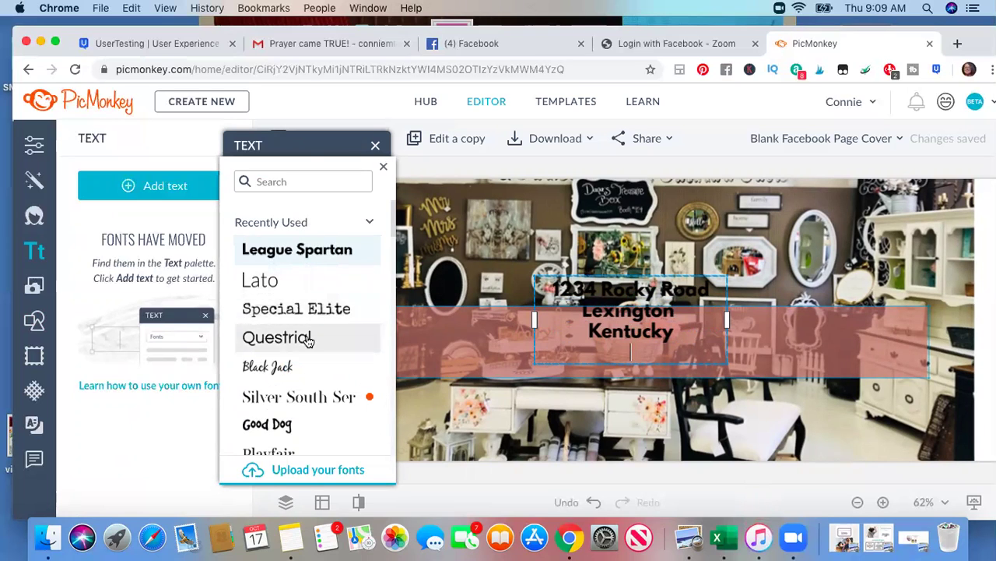
{"action": "left_click", "coordinate": [276, 337]}
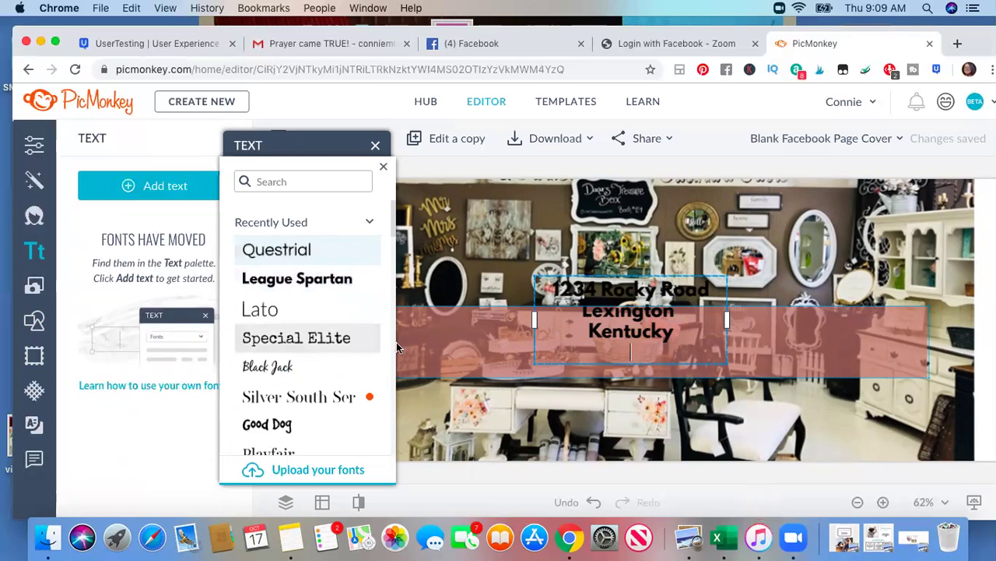
{"action": "left_click", "coordinate": [633, 355]}
{"action": "type", "text": "Booth"}
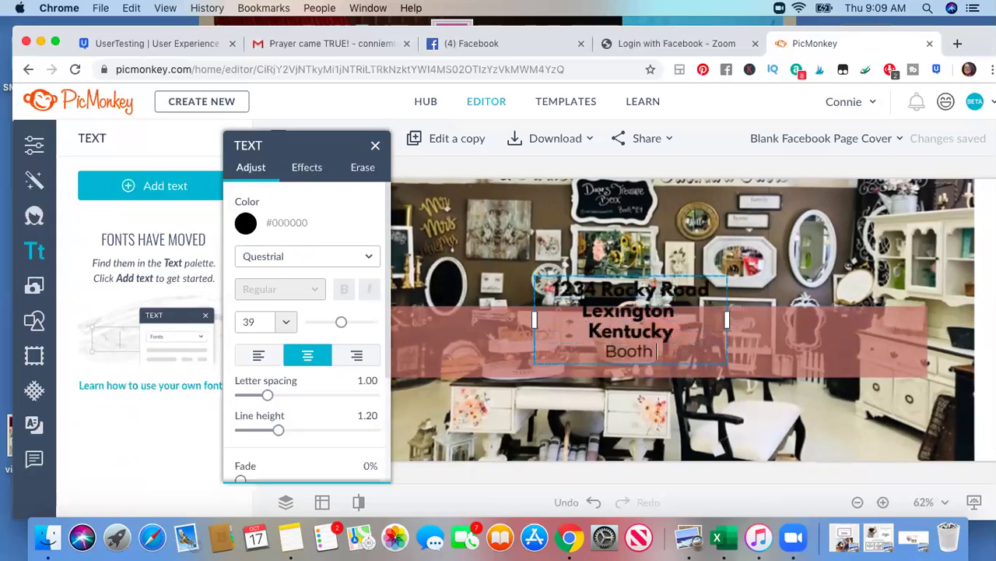
{"action": "type", "text": "# 924"}
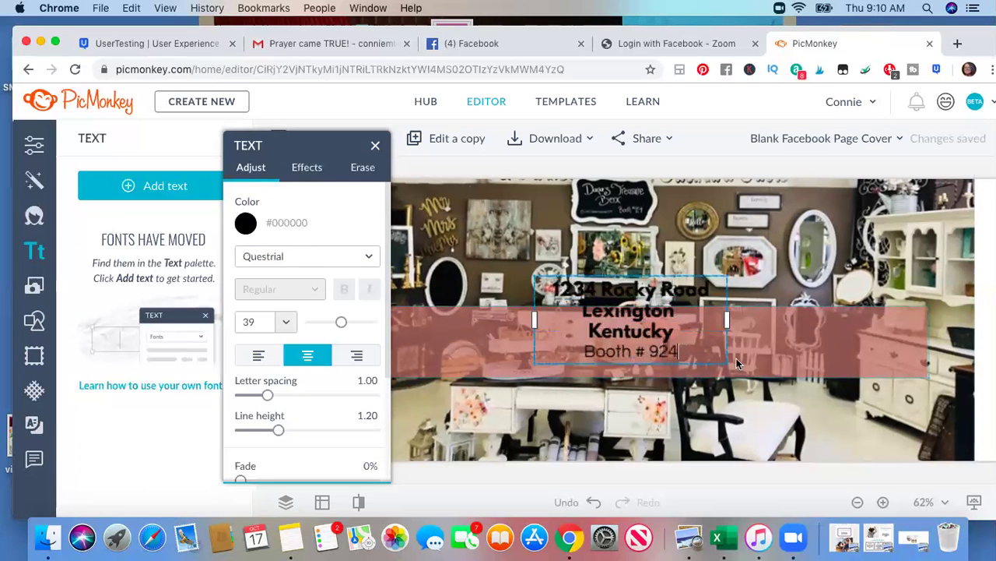
{"action": "key", "text": "Escape"}
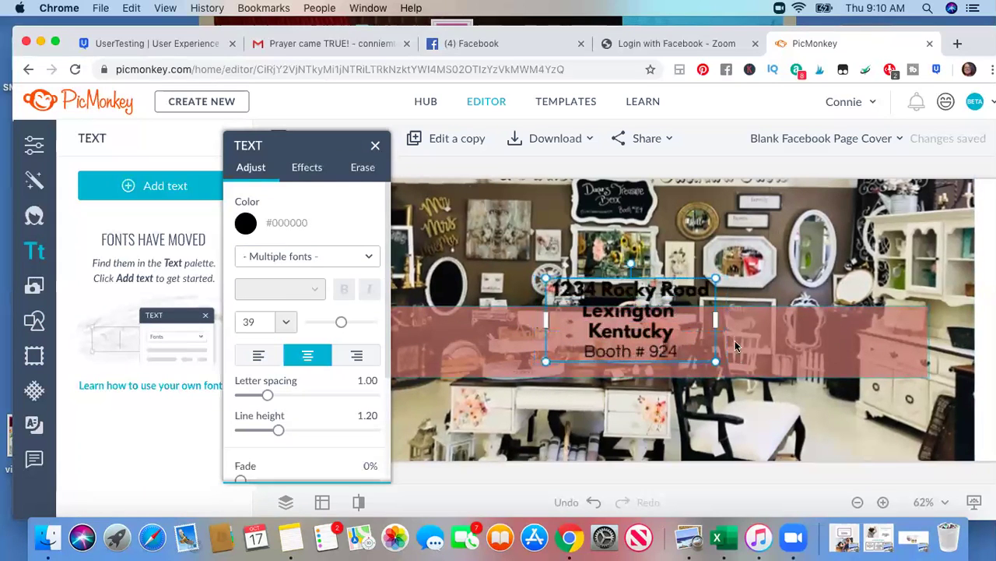
Widen the text box on both sides so city and state share one line, and move it down onto the band.
{"action": "left_click_drag", "start_coordinate": [715, 321], "coordinate": [832, 327]}
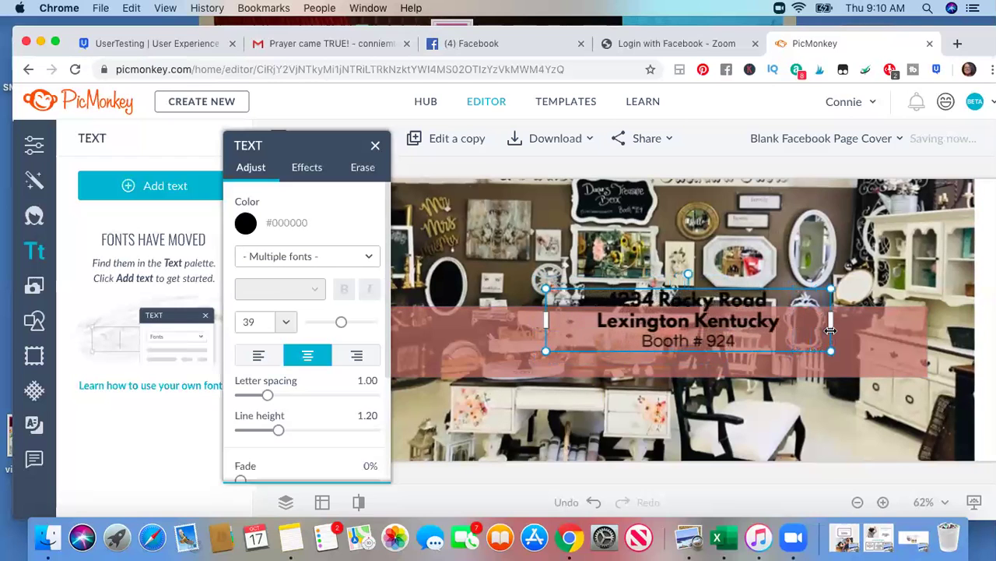
{"action": "left_click_drag", "start_coordinate": [547, 323], "coordinate": [530, 329]}
{"action": "left_click_drag", "start_coordinate": [649, 319], "coordinate": [628, 340]}
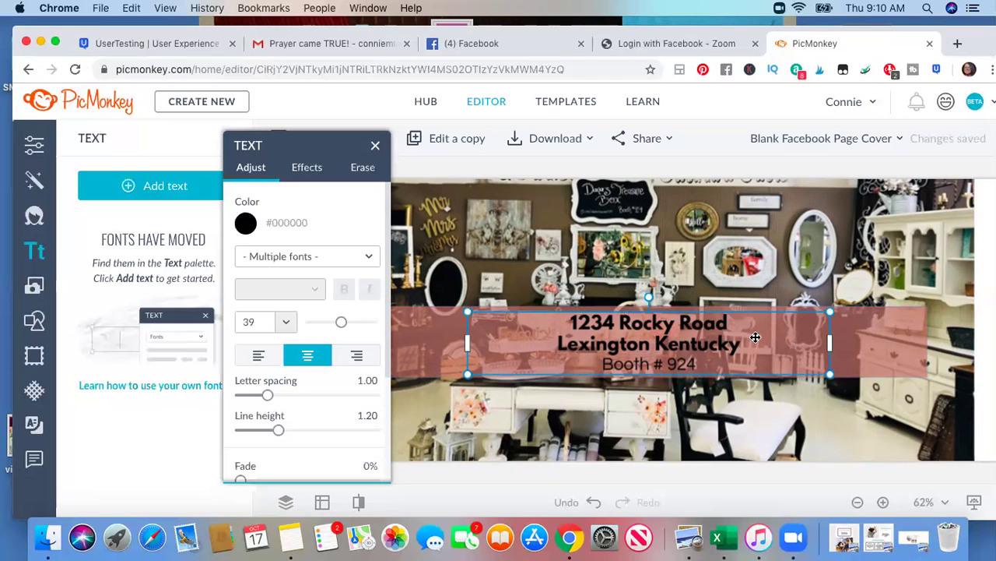
Recolor the "Booth # 924" line to white, #ffffff.
{"action": "left_click", "coordinate": [699, 364]}
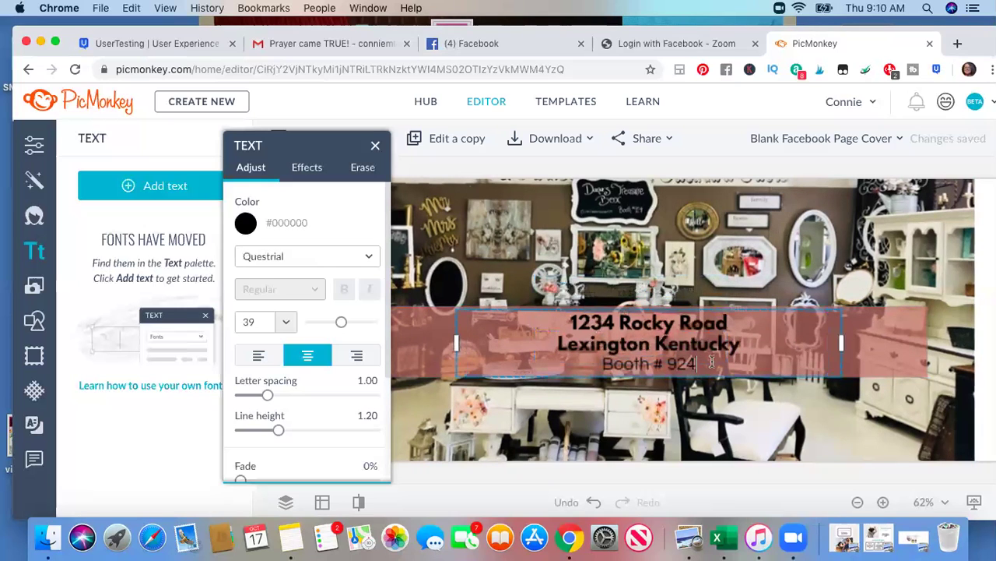
{"action": "left_click_drag", "start_coordinate": [696, 364], "coordinate": [603, 364]}
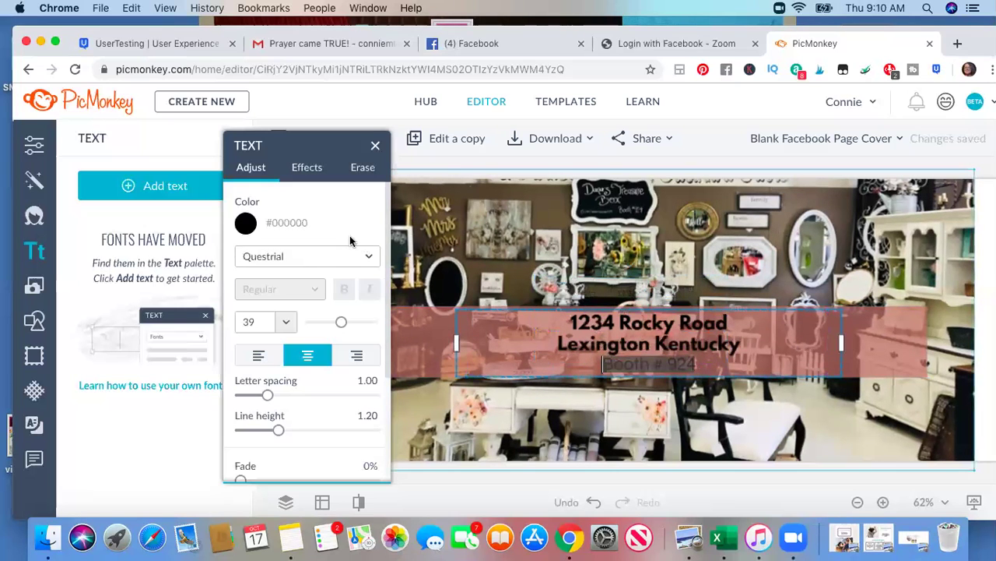
{"action": "left_click", "coordinate": [246, 224]}
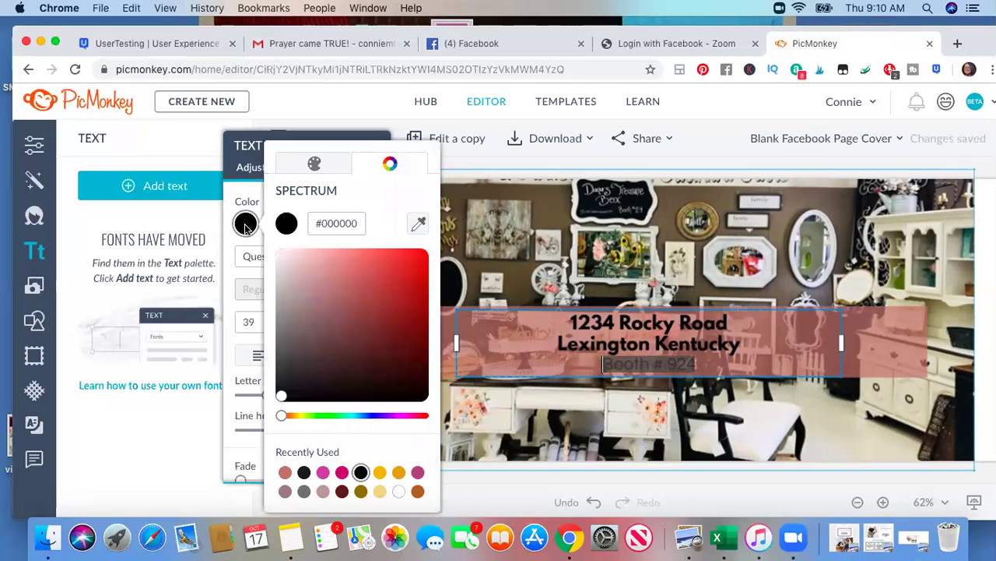
{"action": "left_click", "coordinate": [323, 472]}
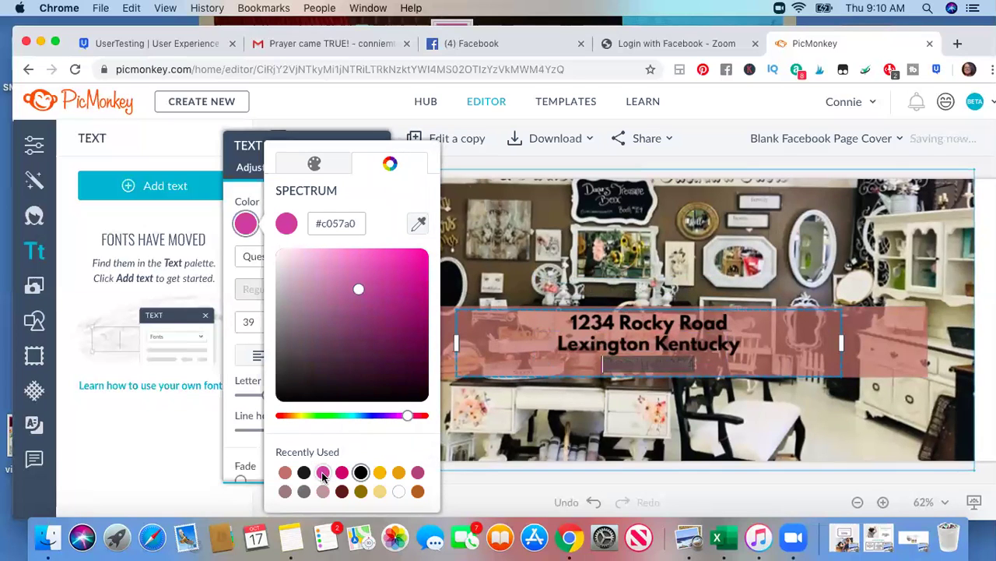
{"action": "left_click", "coordinate": [399, 492]}
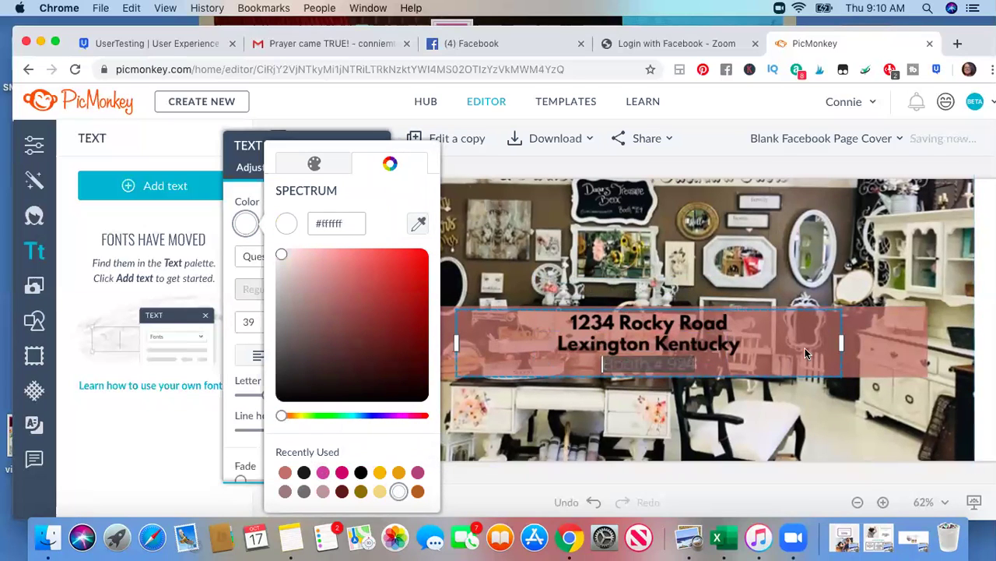
{"action": "left_click", "coordinate": [781, 415]}
{"action": "left_click", "coordinate": [781, 415]}
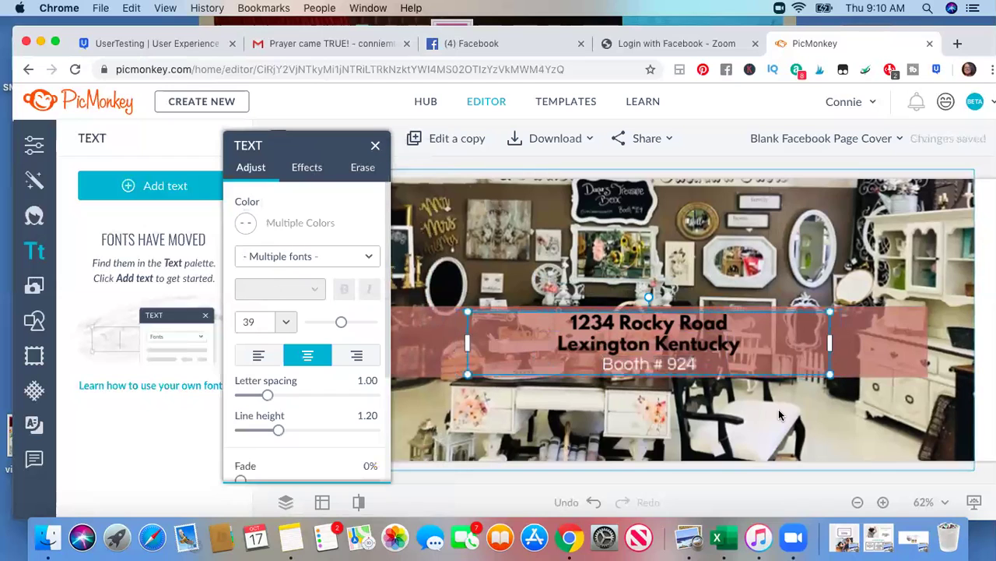
Recolor the street address and city/state lines to white, #ffffff.
{"action": "left_click", "coordinate": [741, 346]}
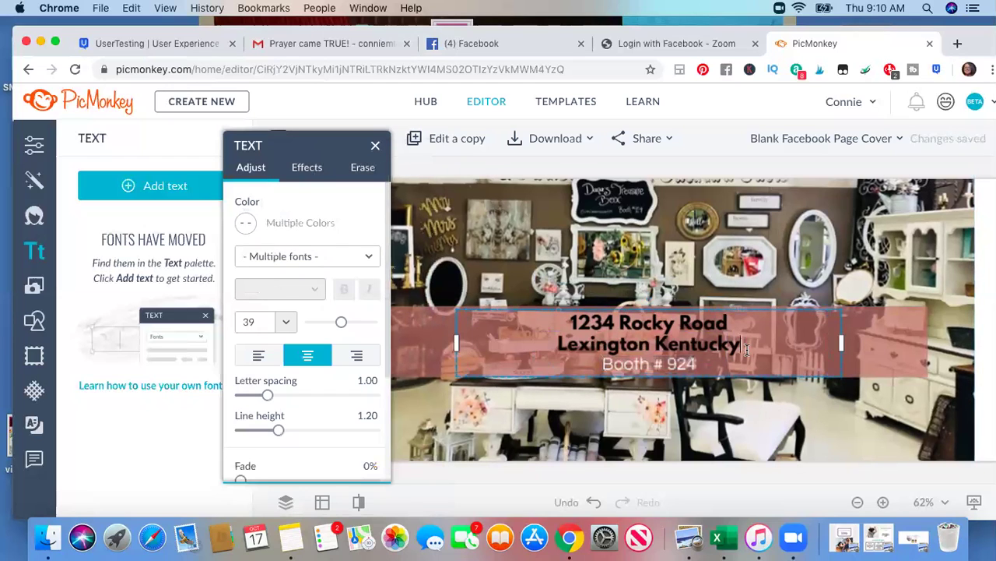
{"action": "left_click_drag", "start_coordinate": [625, 350], "coordinate": [531, 323]}
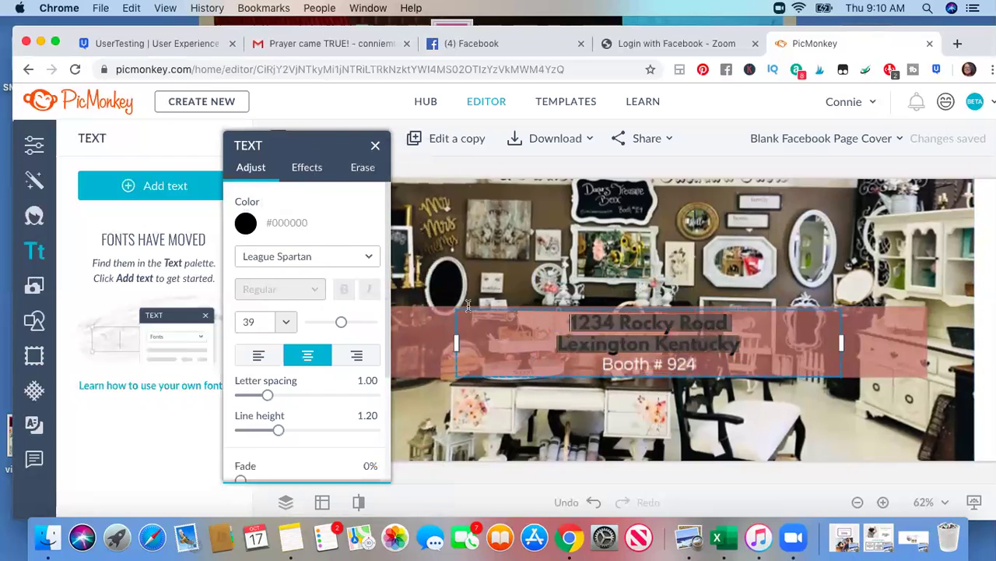
{"action": "left_click", "coordinate": [245, 223]}
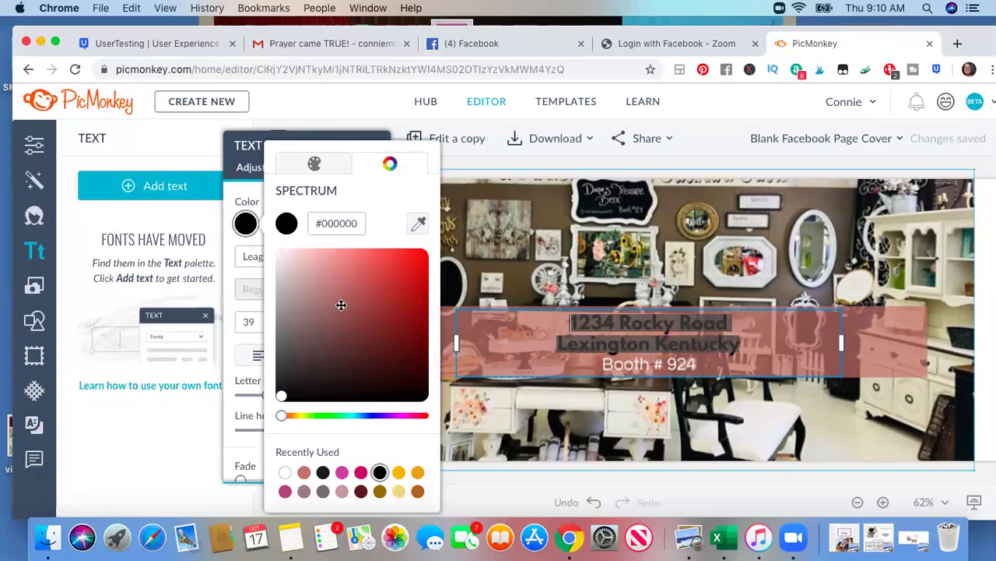
{"action": "left_click", "coordinate": [285, 473]}
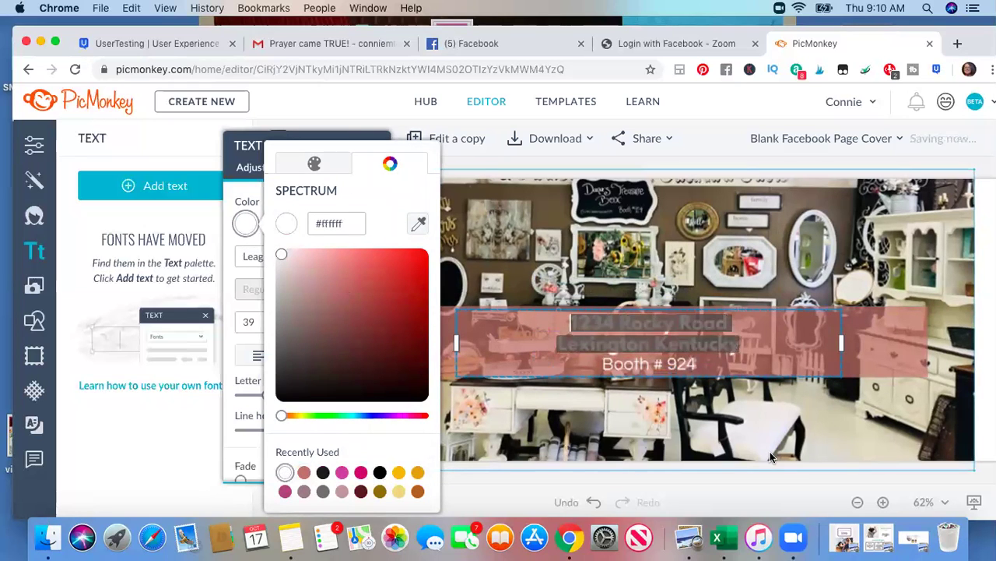
{"action": "left_click", "coordinate": [827, 407]}
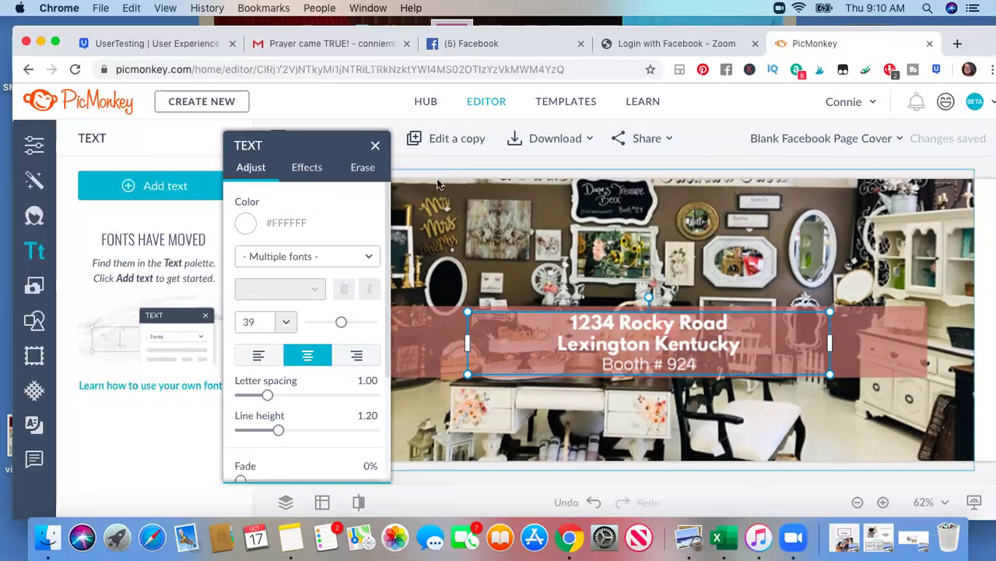
Uncover the whole cover image and add a "Booth 101" line above the street address in the text box.
{"action": "left_click_drag", "start_coordinate": [295, 153], "coordinate": [144, 164]}
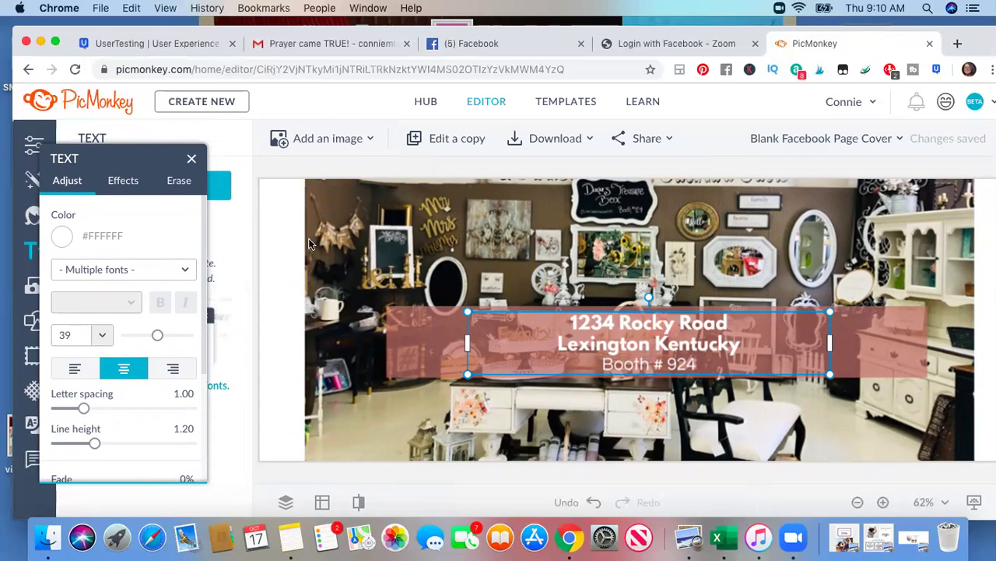
{"action": "left_click", "coordinate": [363, 440]}
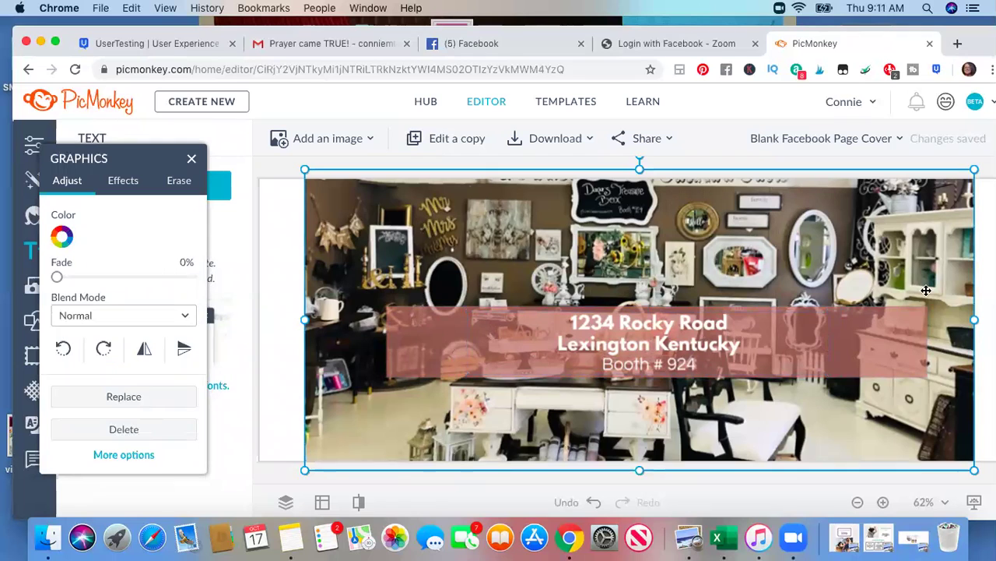
{"action": "left_click", "coordinate": [569, 322]}
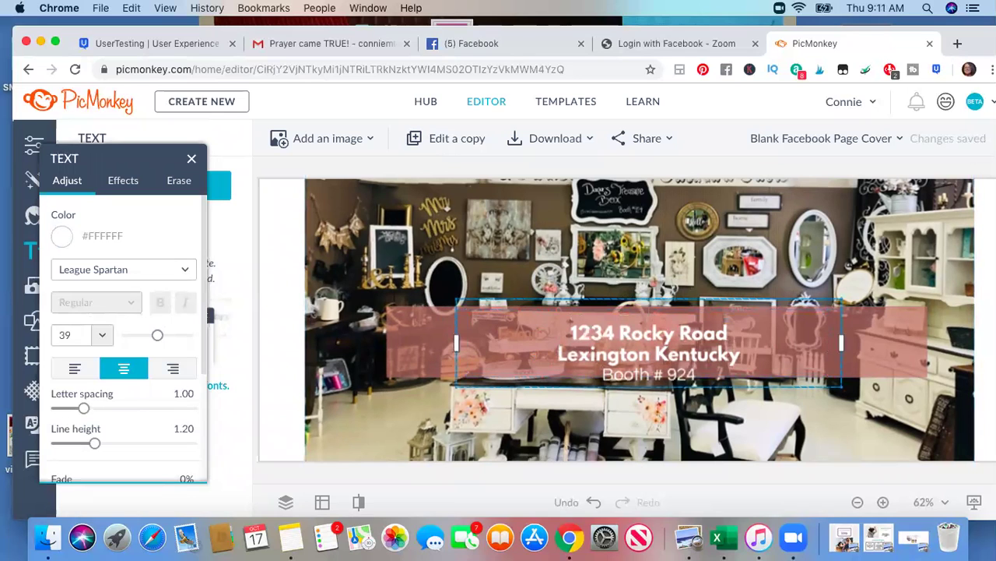
{"action": "type", "text": "Booth 101"}
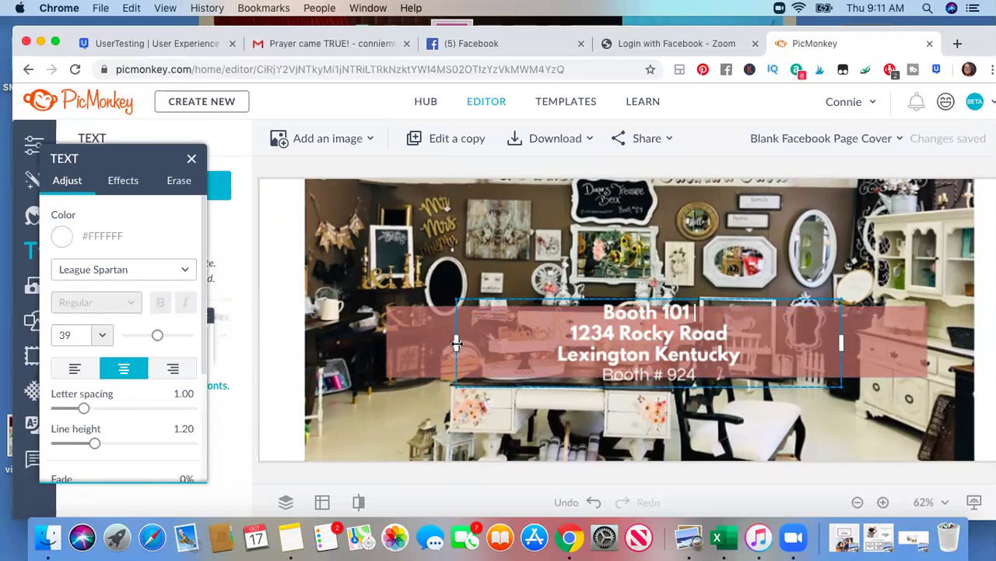
Widen the text box toward the left end of the band and reduce all of its text to size 31.
{"action": "left_click_drag", "start_coordinate": [457, 343], "coordinate": [418, 343]}
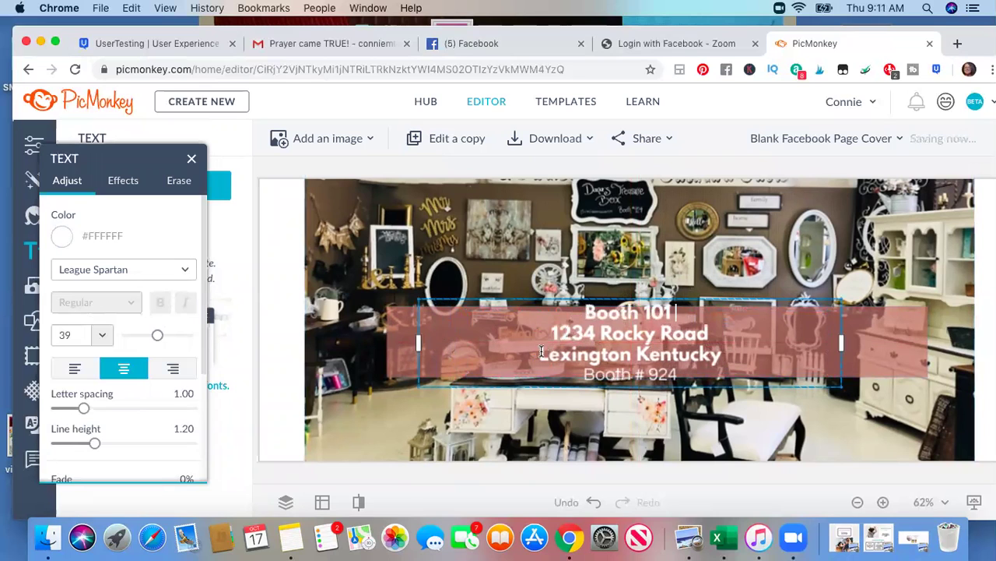
{"action": "left_click_drag", "start_coordinate": [155, 338], "coordinate": [148, 335]}
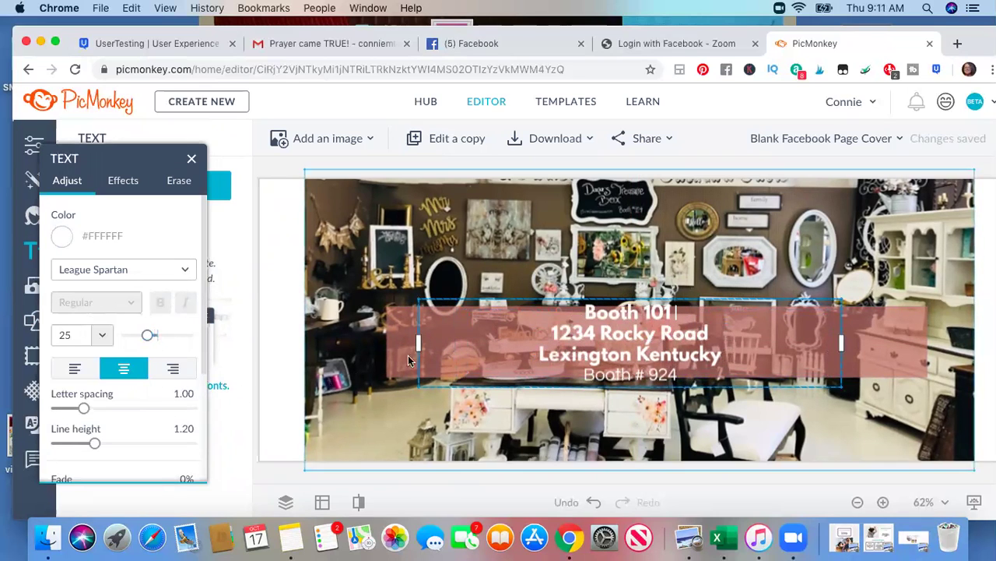
{"action": "left_click", "coordinate": [451, 367]}
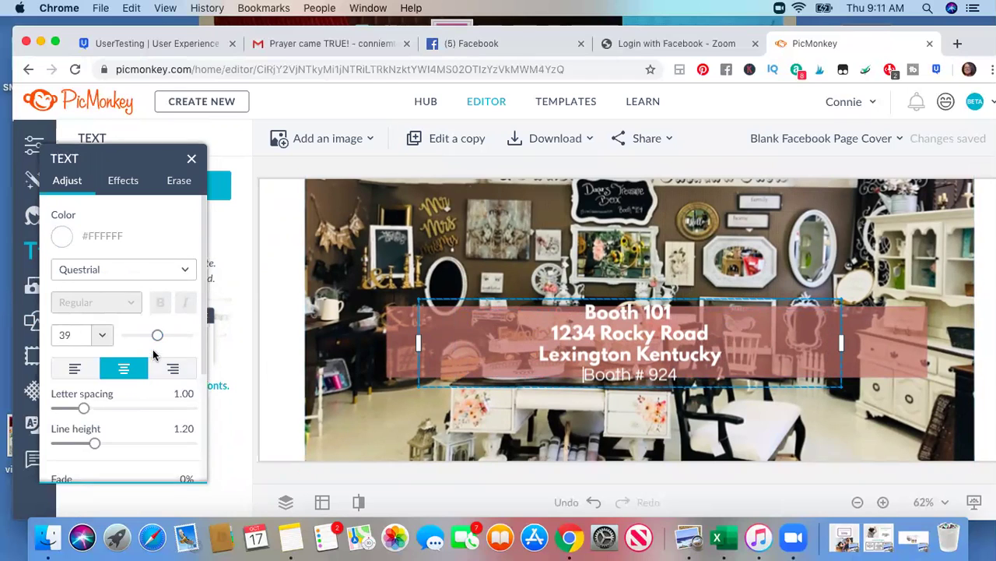
{"action": "left_click_drag", "start_coordinate": [157, 337], "coordinate": [147, 335]}
{"action": "left_click", "coordinate": [727, 367]}
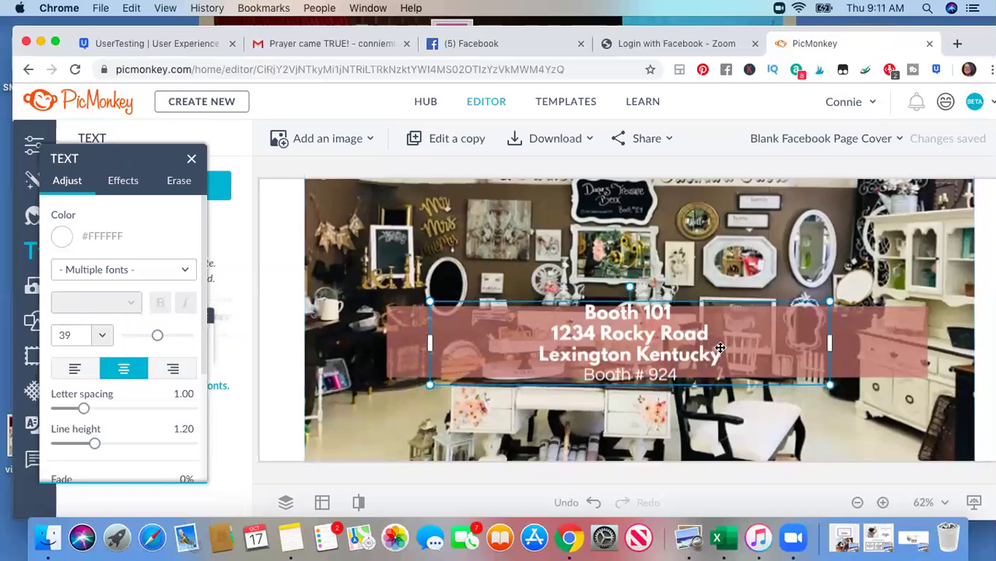
{"action": "left_click_drag", "start_coordinate": [159, 337], "coordinate": [158, 338]}
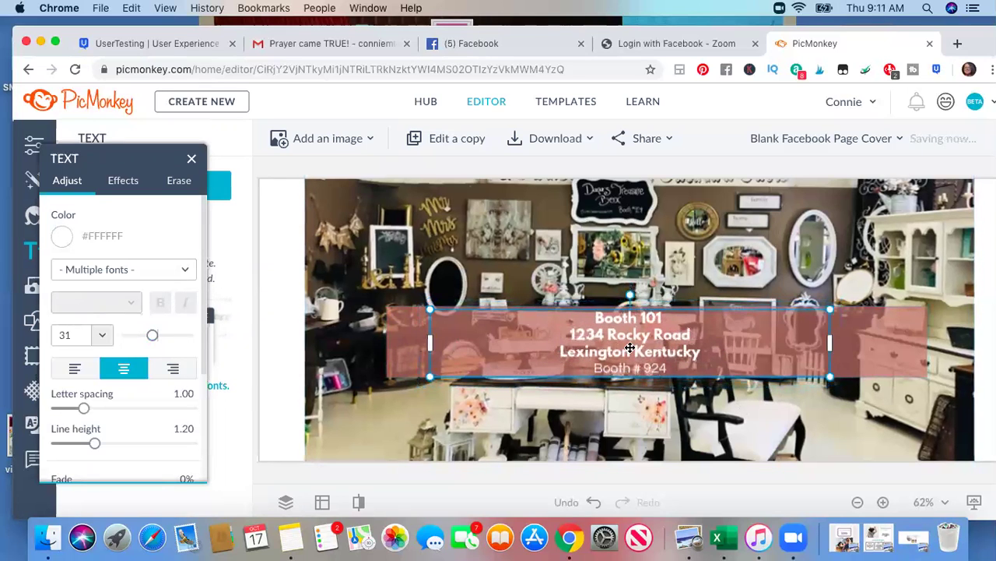
Try the address text block toward the band's left end, and place it centered on the color band.
{"action": "left_click_drag", "start_coordinate": [633, 347], "coordinate": [648, 348]}
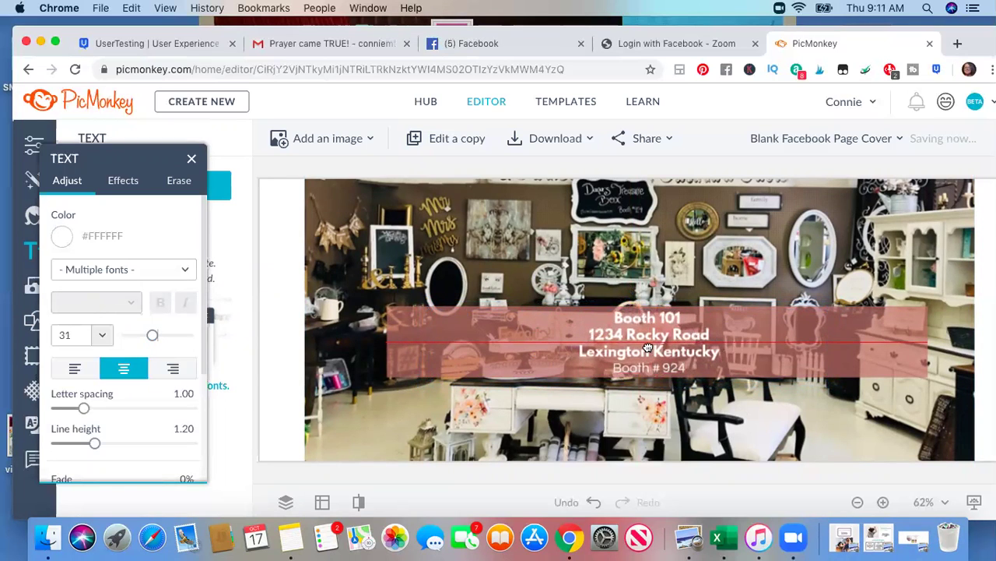
{"action": "left_click_drag", "start_coordinate": [648, 348], "coordinate": [492, 349]}
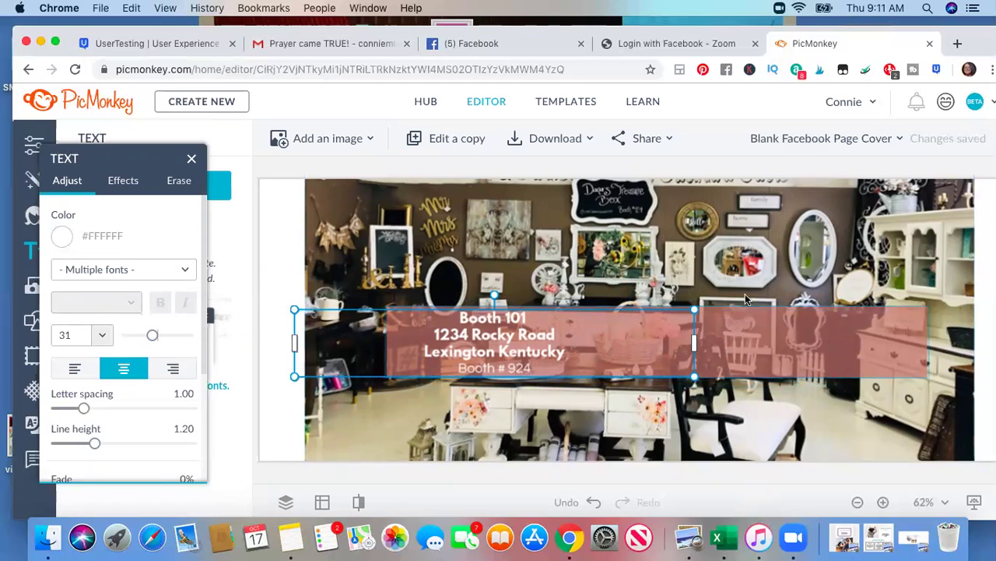
{"action": "left_click_drag", "start_coordinate": [544, 352], "coordinate": [708, 352]}
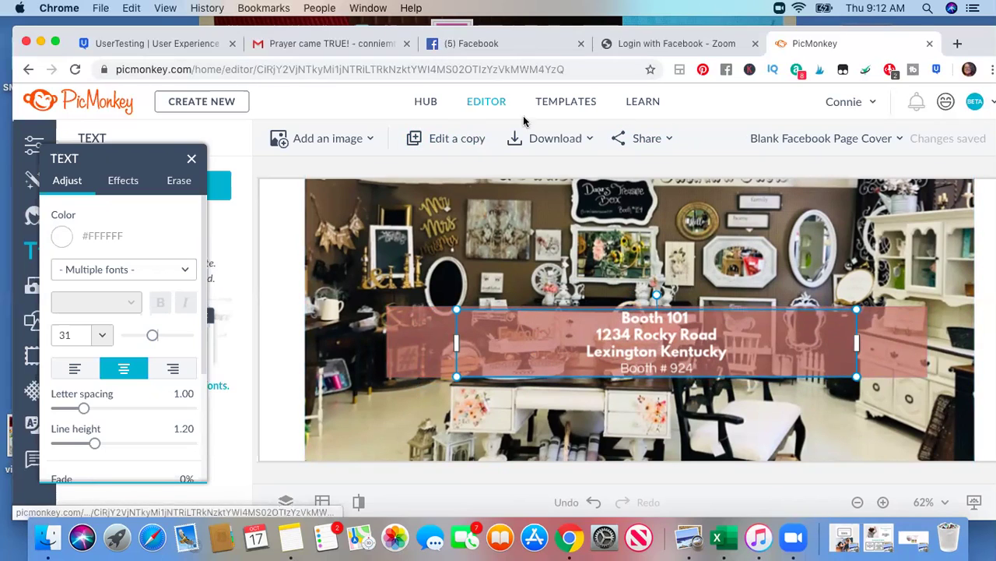
Download the finished Facebook page cover as a .png file and open the downloaded image.
{"action": "left_click", "coordinate": [571, 140]}
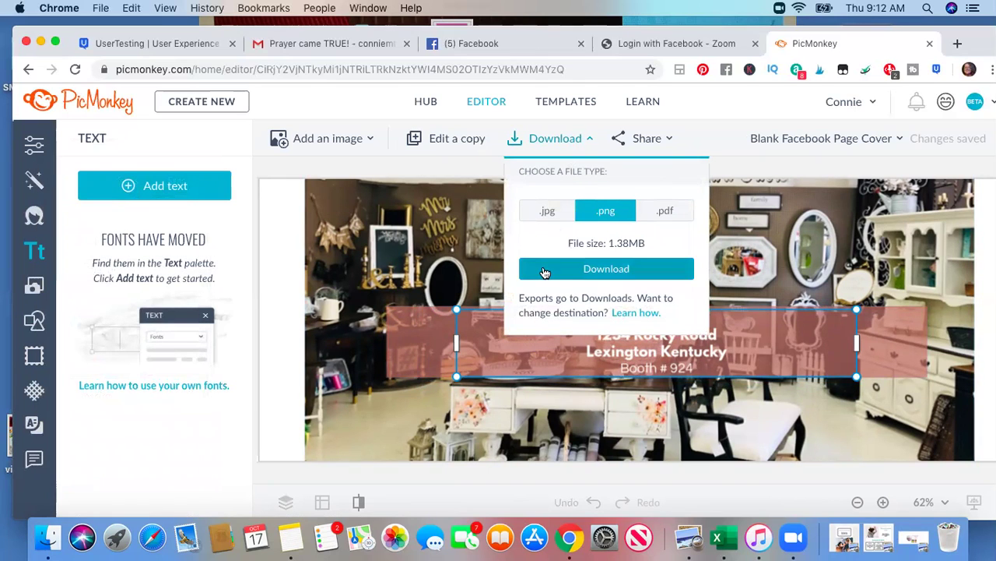
{"action": "left_click", "coordinate": [545, 269]}
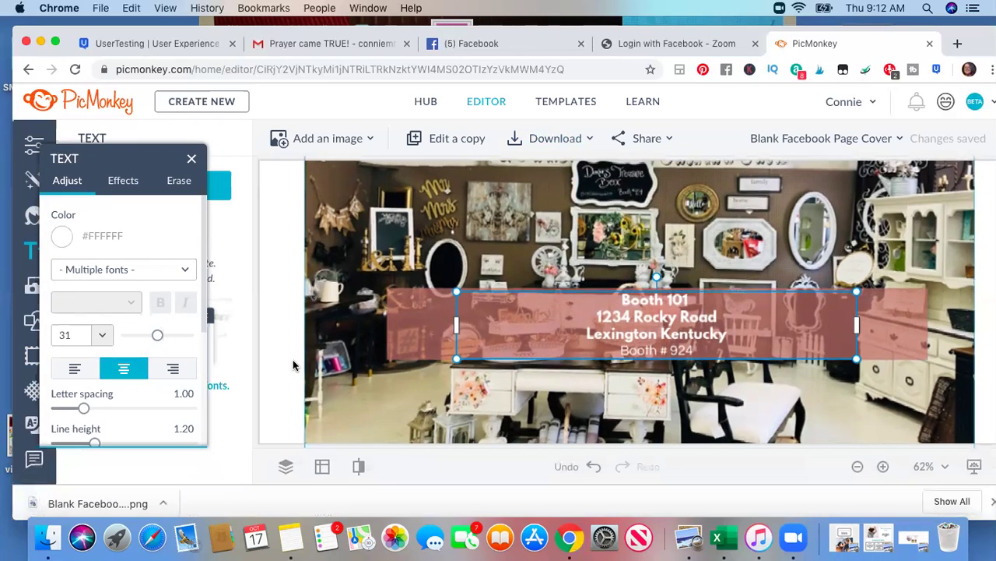
{"action": "left_click", "coordinate": [81, 505]}
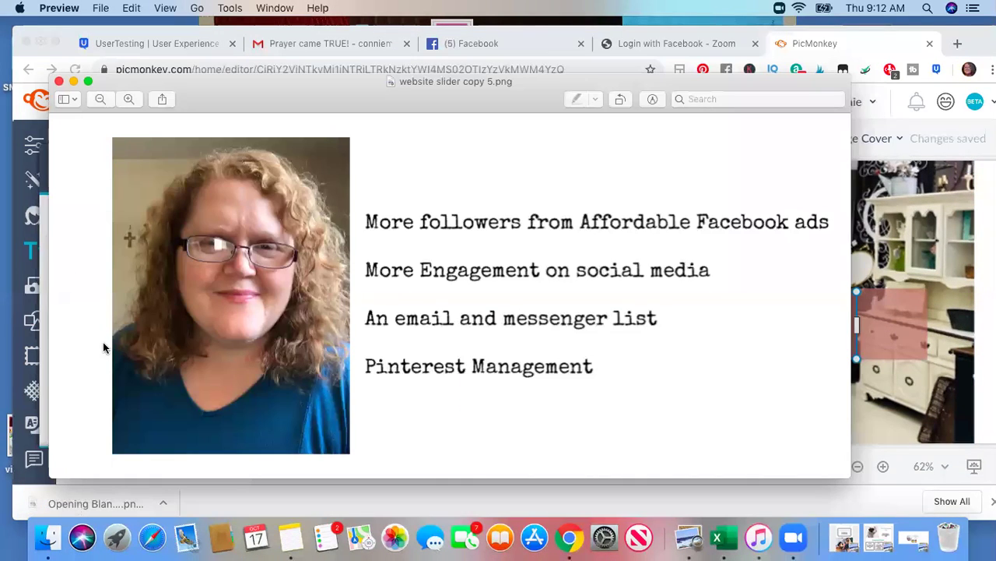